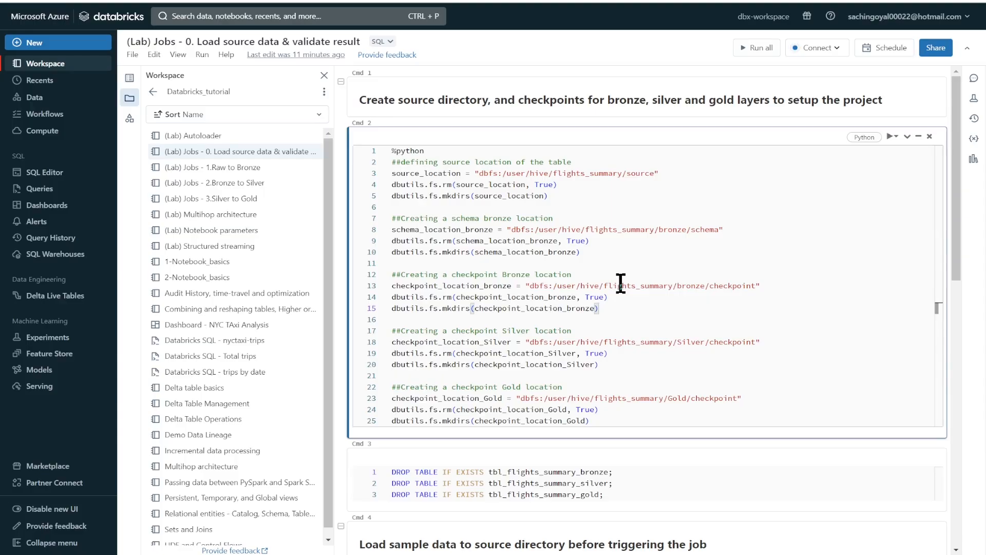
Review the source data notebook's directory setup, table drops, sample data copy into source_location and gold table query.
scroll(647, 295, down, 3)
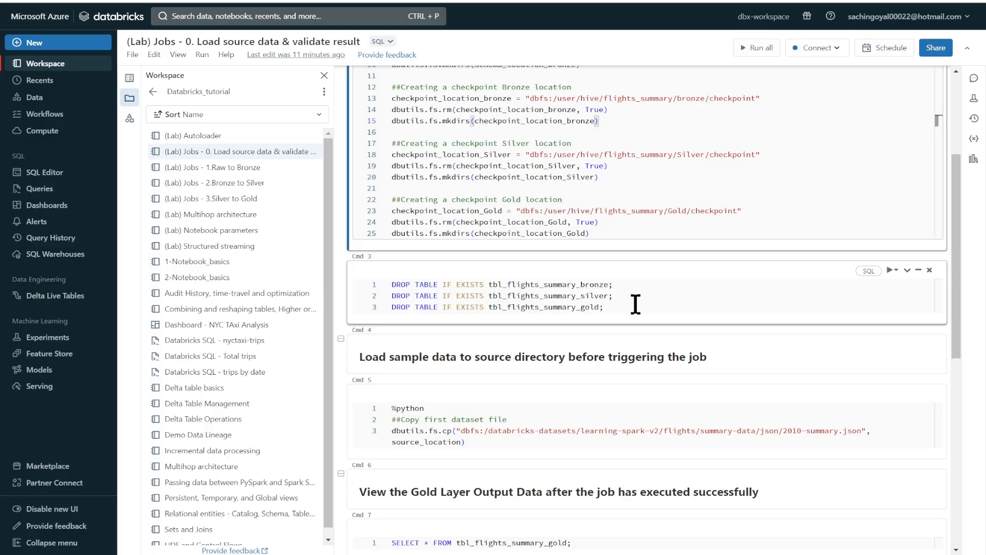
scroll(635, 304, down, 4)
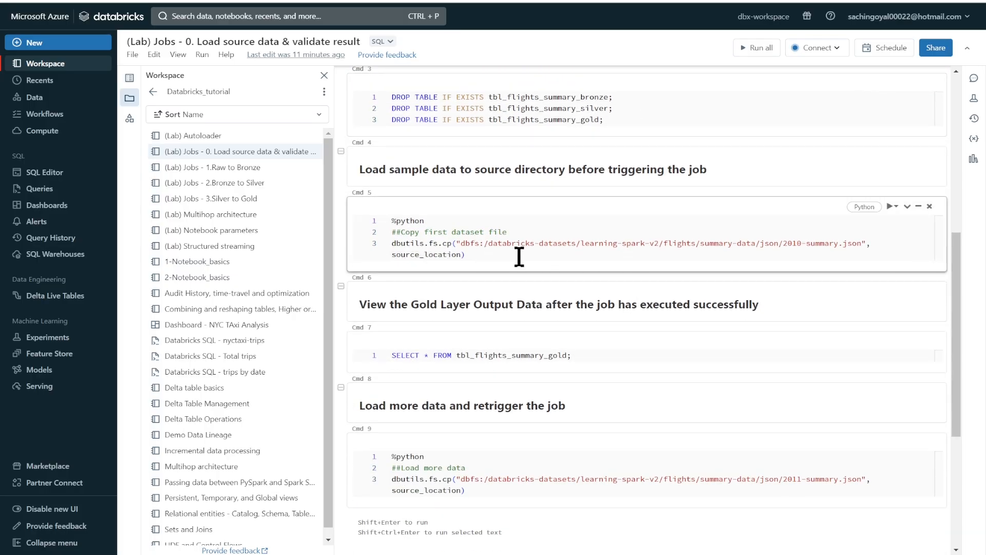
drag(513, 254, 393, 254)
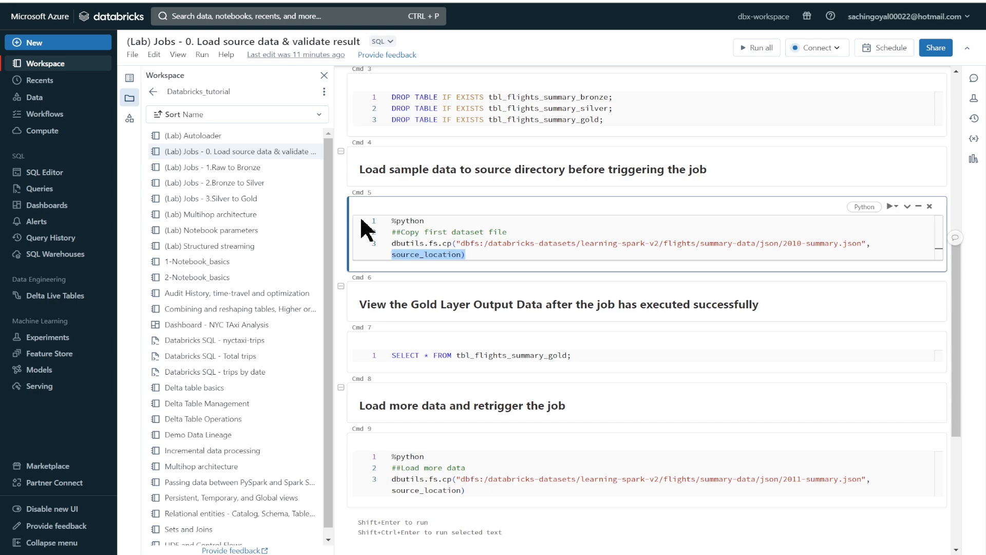
click(488, 232)
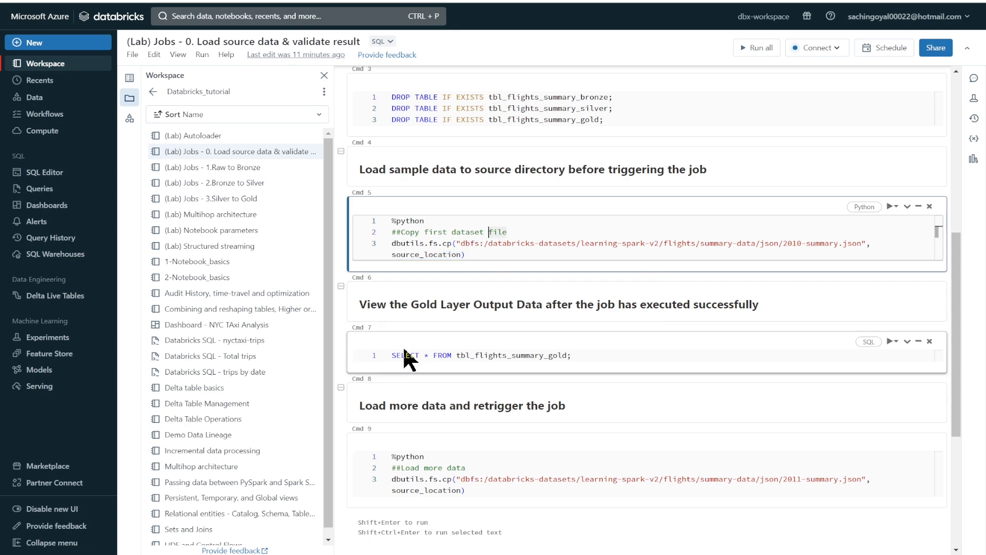
click(583, 355)
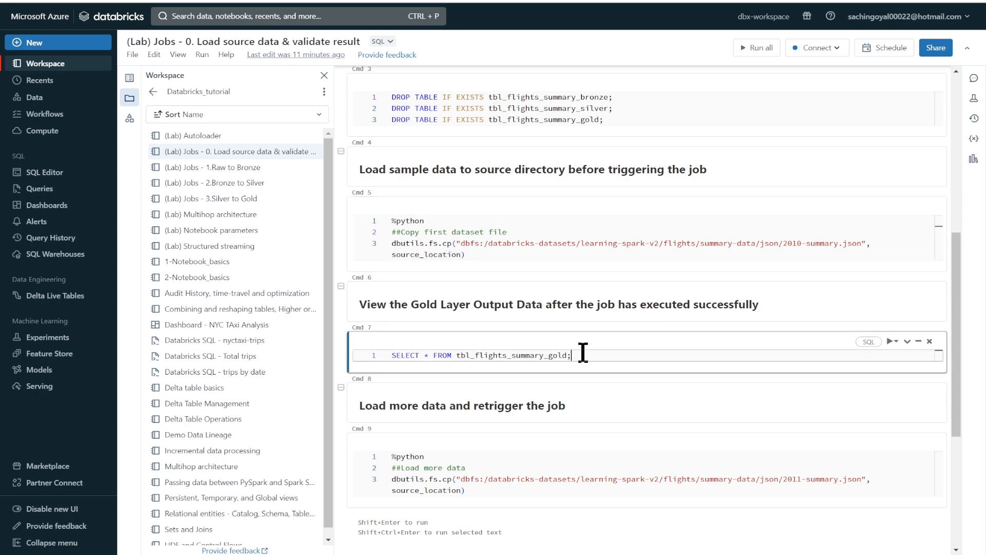
scroll(565, 349, up, 7)
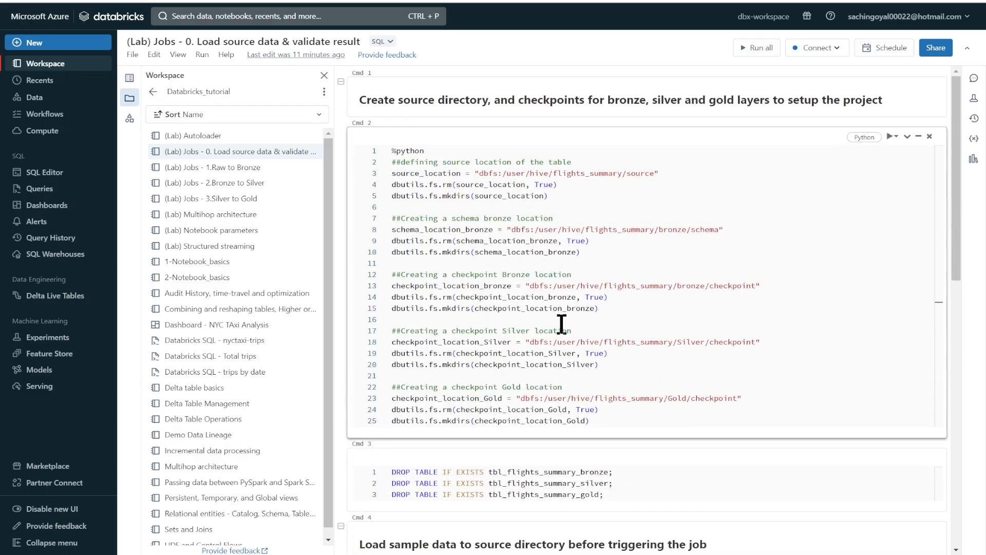
Open the notebook "(Lab) Jobs - 1.Raw to Bronze" and examine its checkpoint_location_bronze widget and the write stream's trigger setting.
click(229, 168)
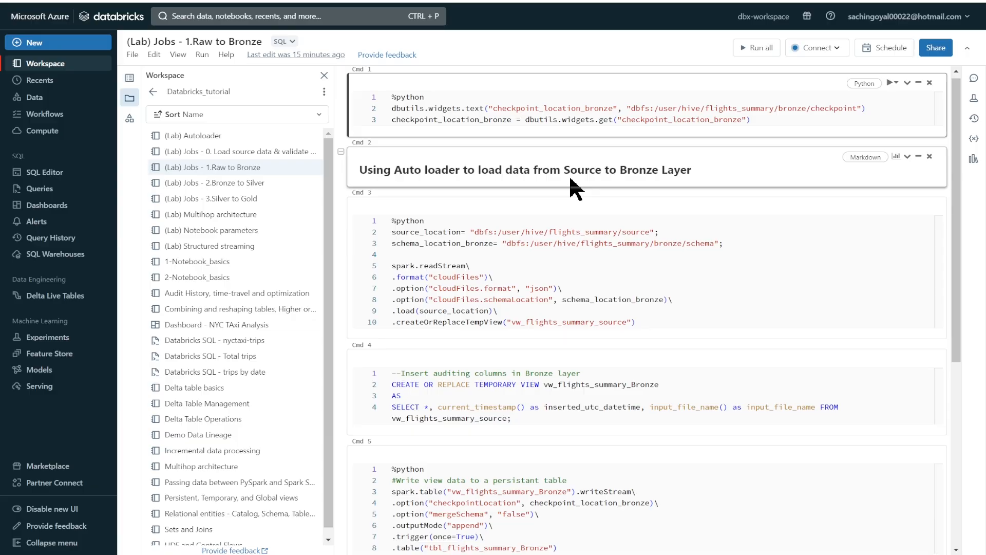
drag(397, 97, 778, 118)
click(457, 109)
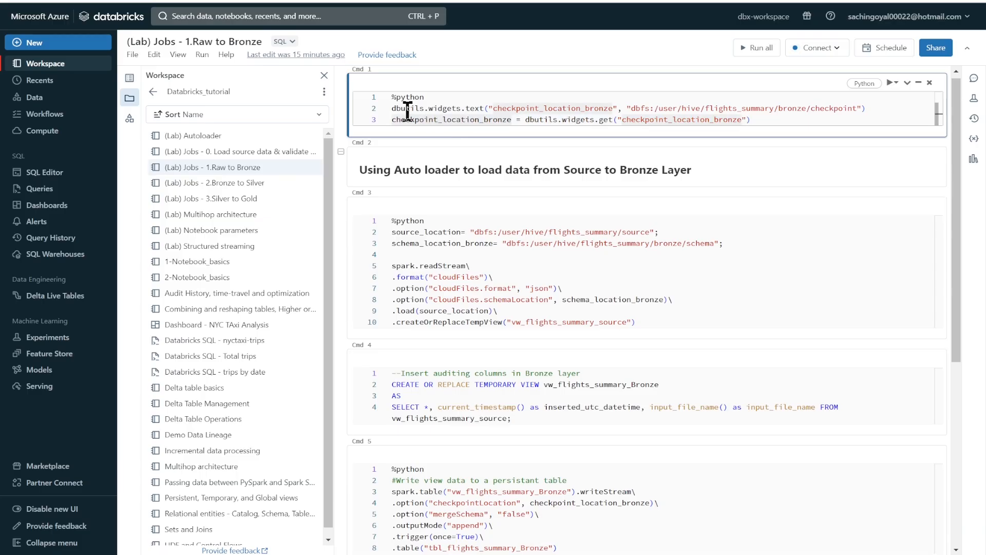
double_click(410, 108)
double_click(443, 109)
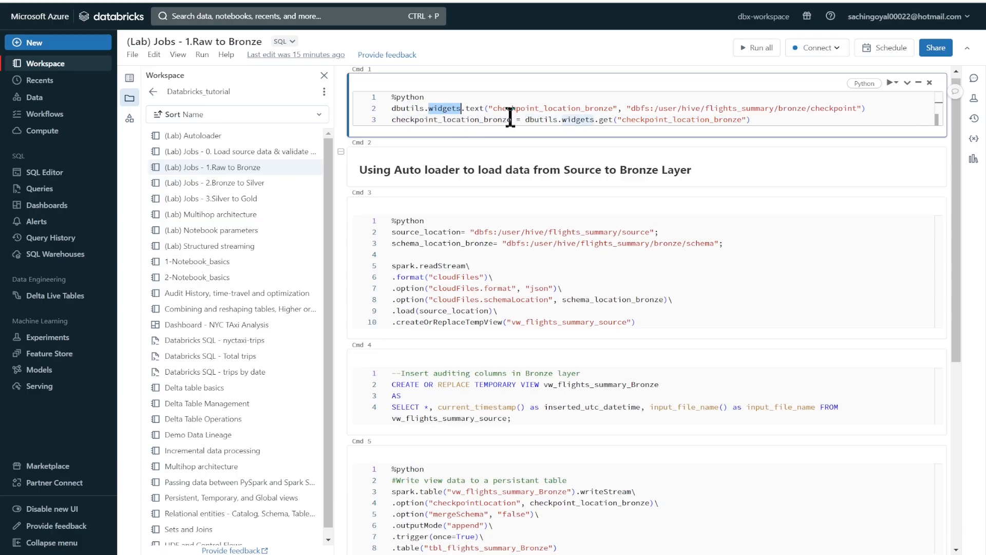
click(767, 116)
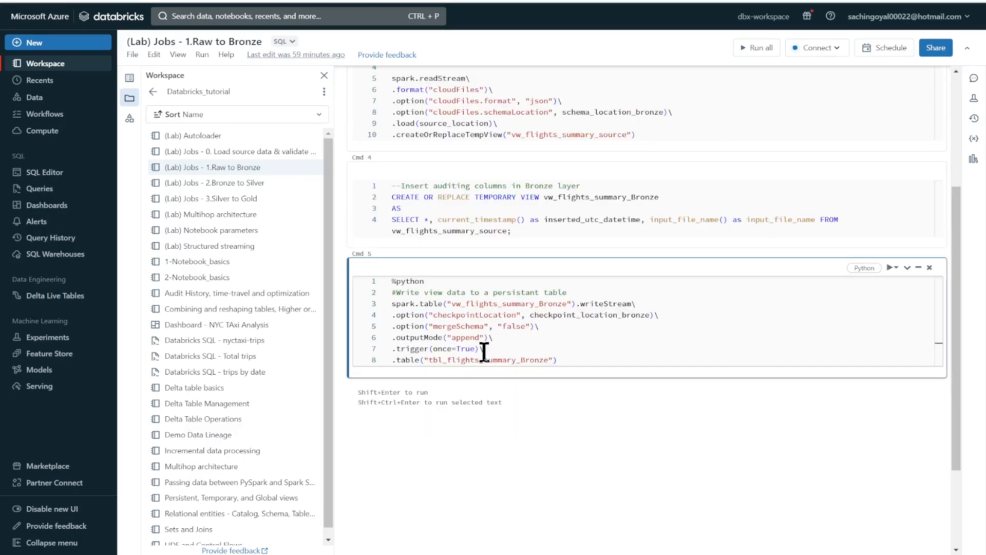
drag(494, 349, 388, 347)
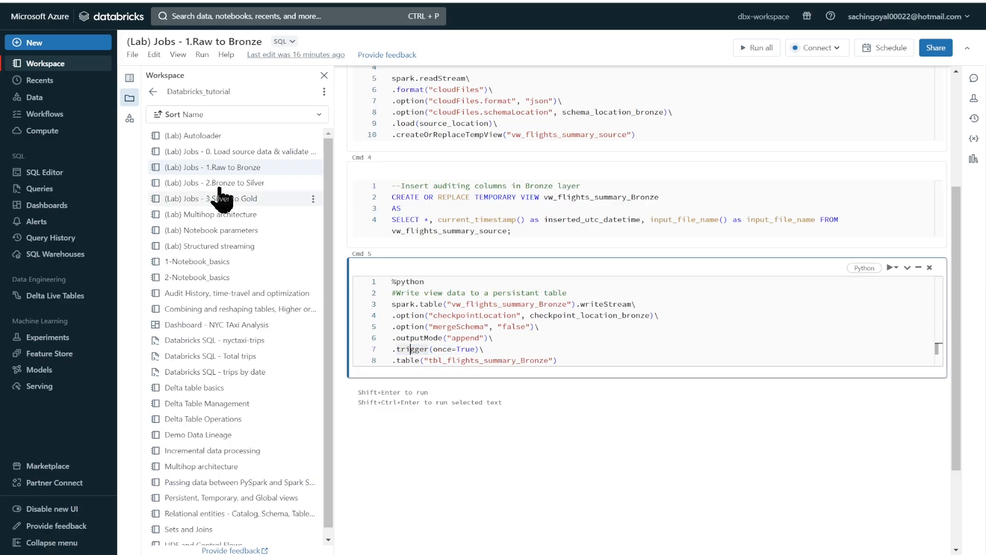
Open the notebook "(Lab) Jobs - 2.Bronze to Silver" and look over its structured streaming code.
click(217, 183)
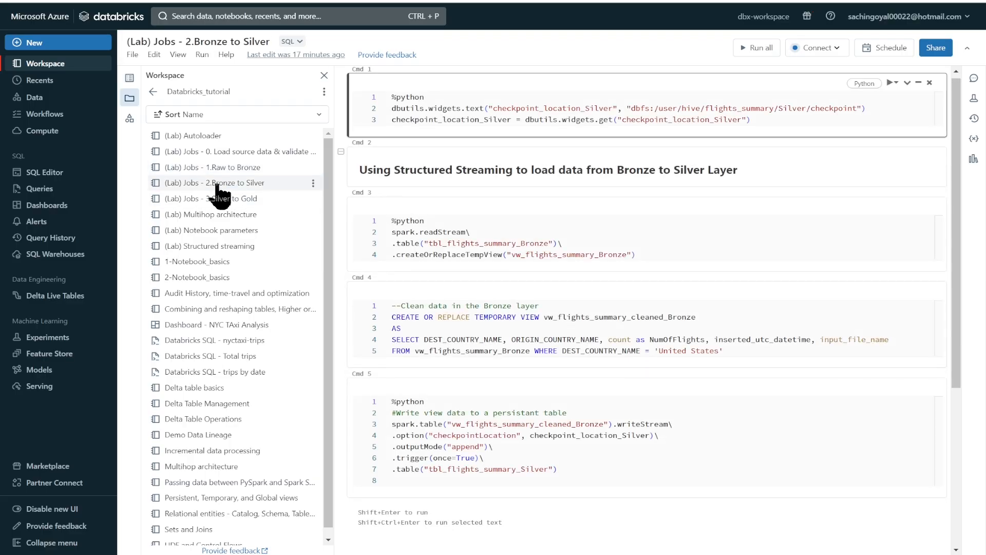
click(237, 198)
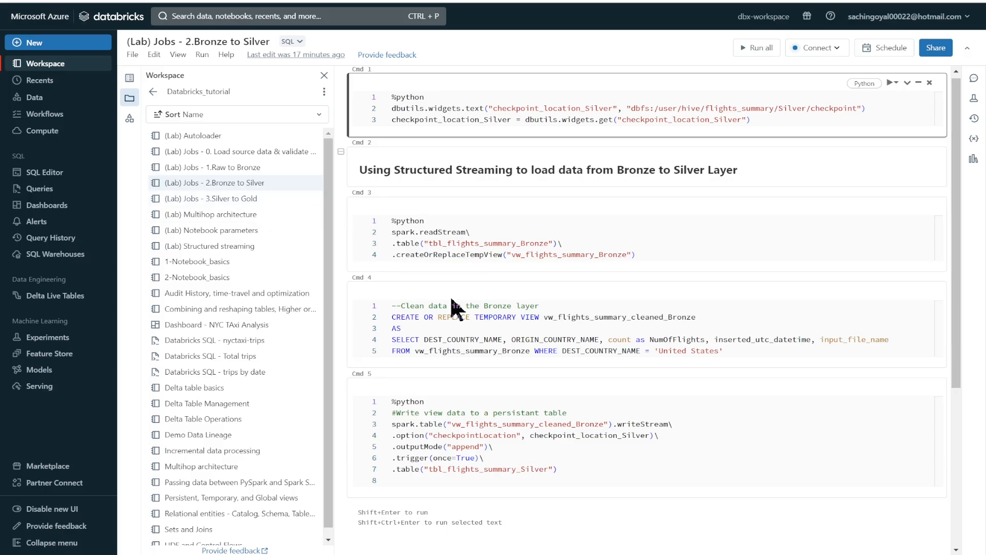
Create a new workflow job named "Load and process Flights data from Bronze to gold layers".
click(47, 113)
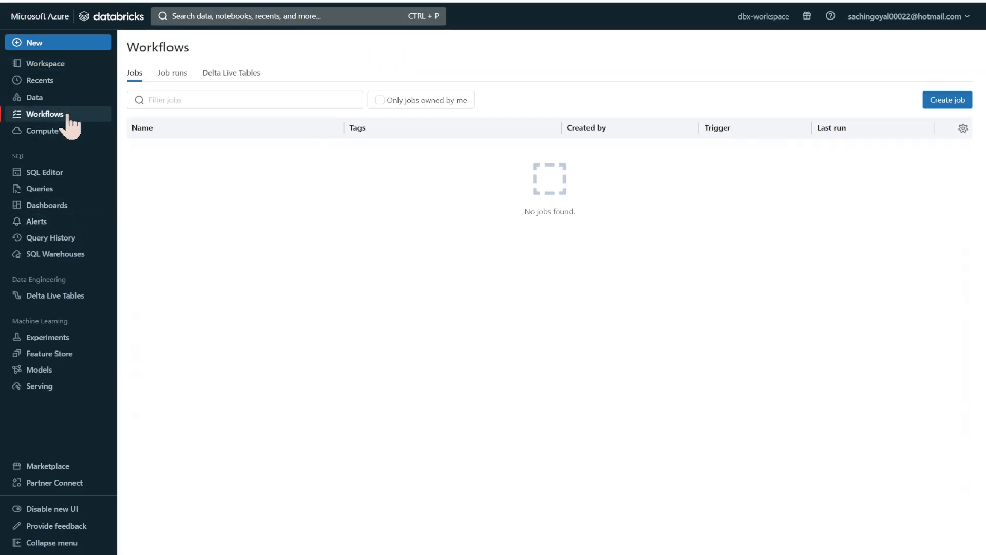
click(946, 100)
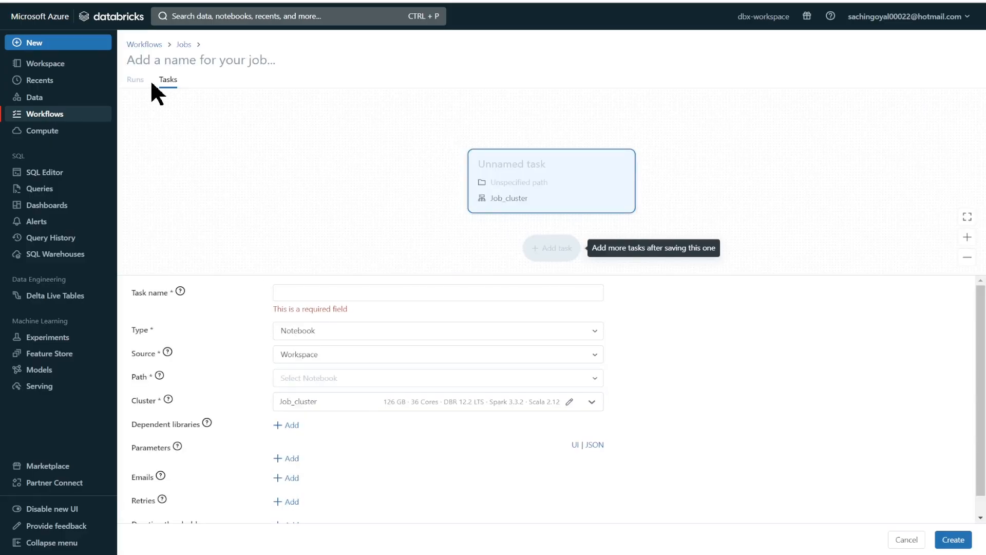
click(194, 60)
key(ctrl+v)
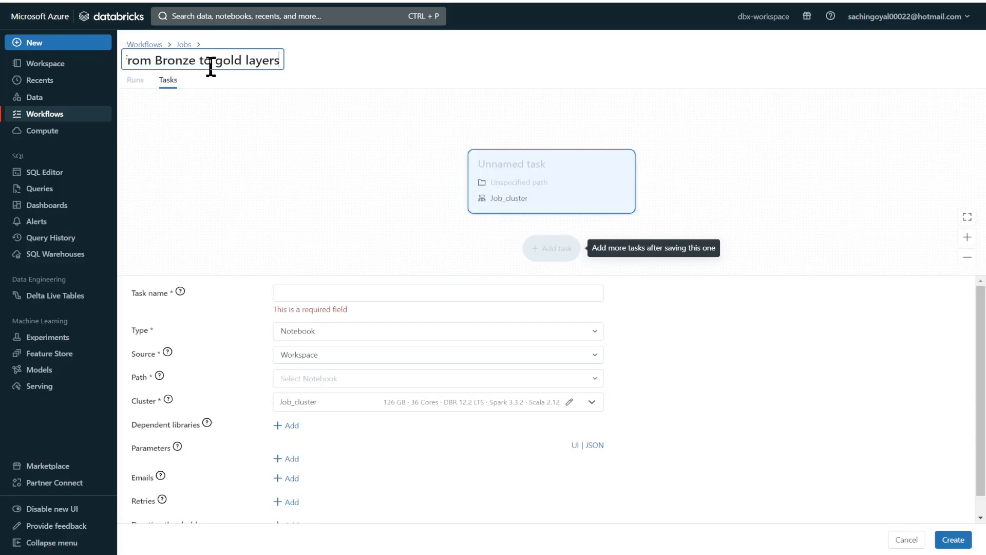
key(Return)
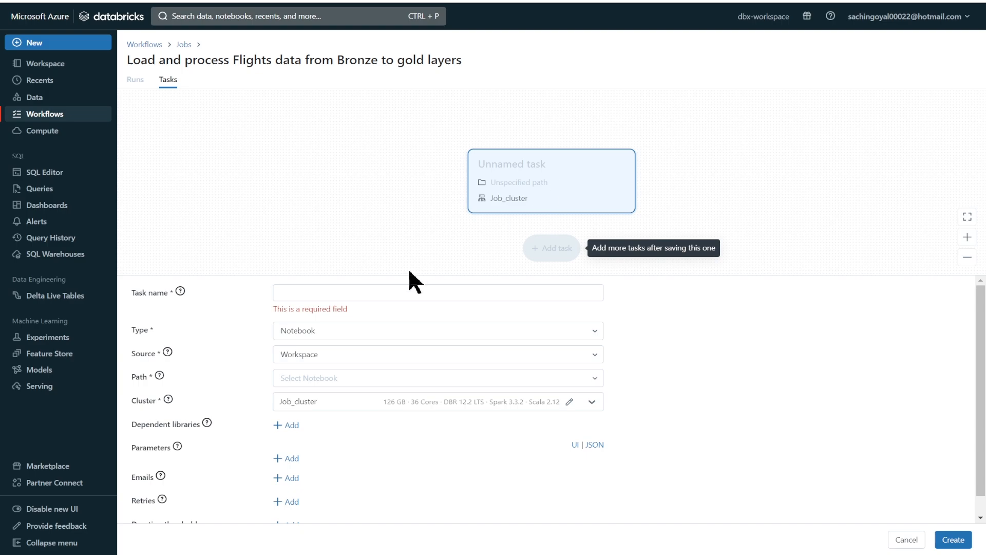
Name the job's first task Source_to_Bronze and keep its type as Notebook and its source as Workspace.
click(350, 291)
text(Source_to_Bronze)
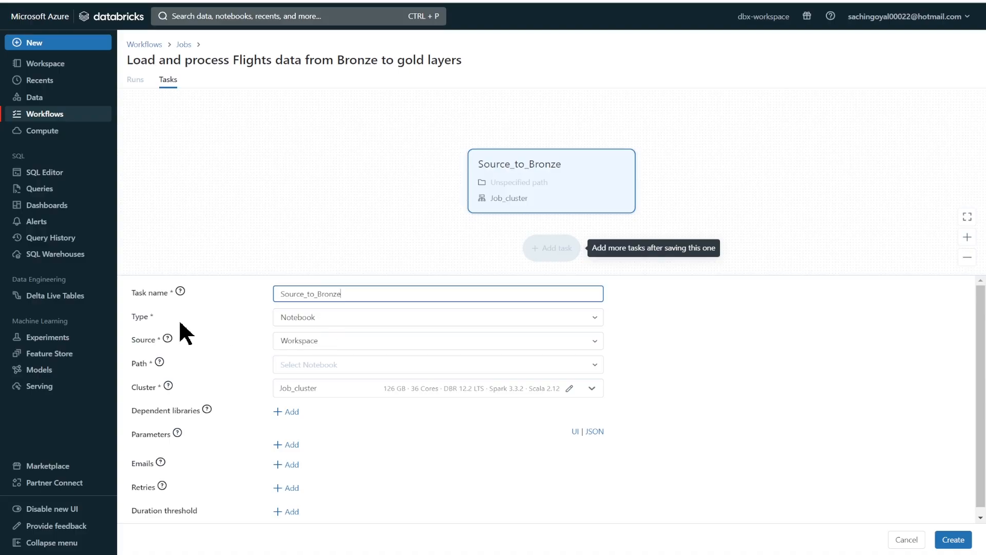
click(354, 321)
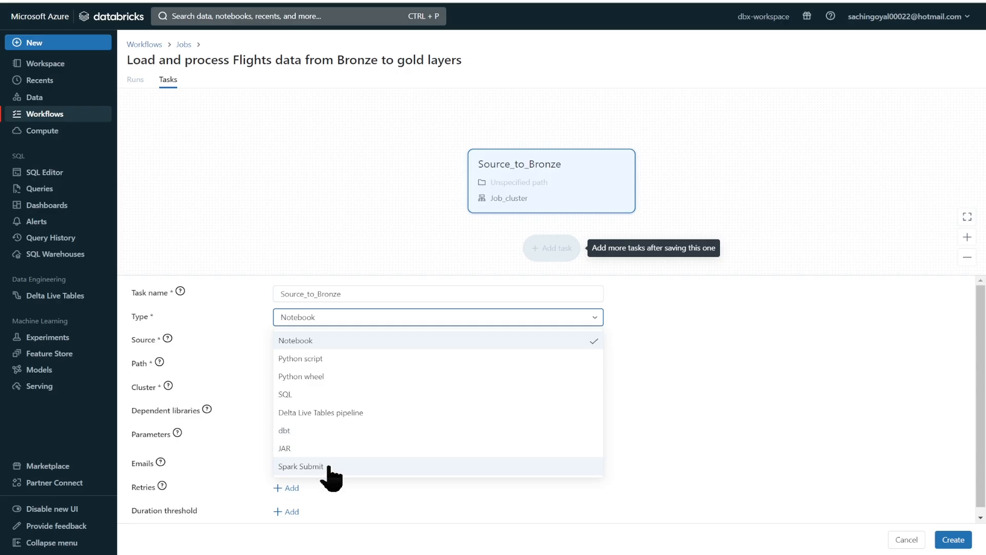
click(705, 400)
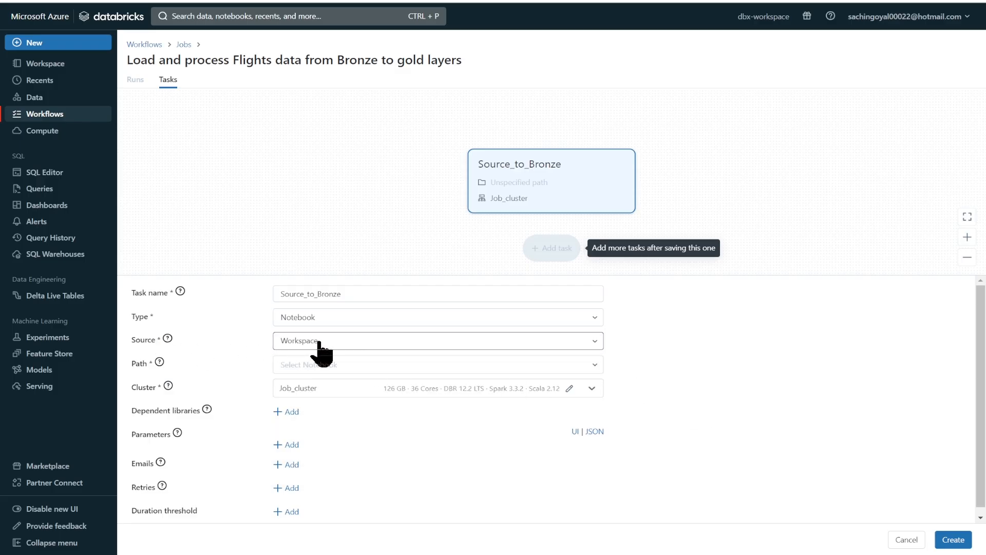
click(349, 342)
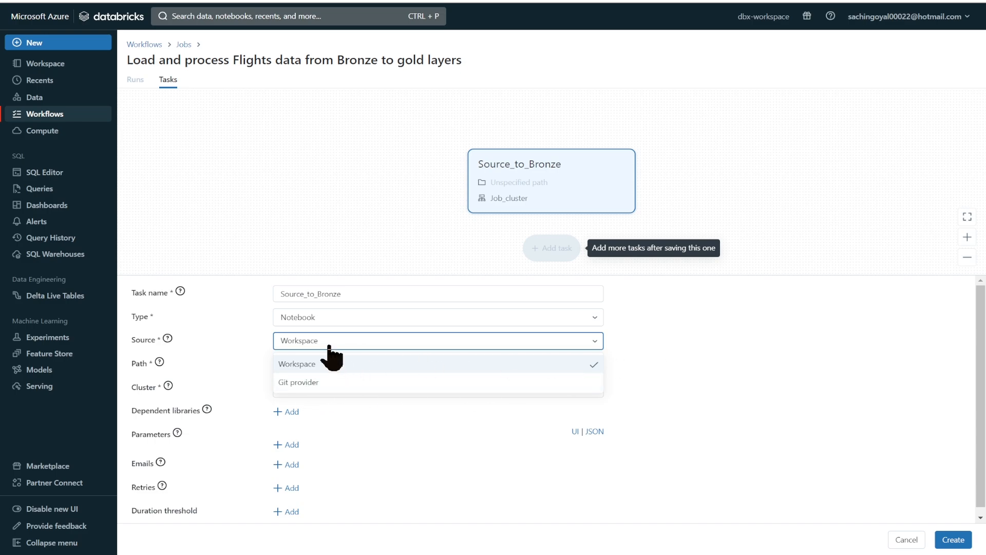
click(655, 335)
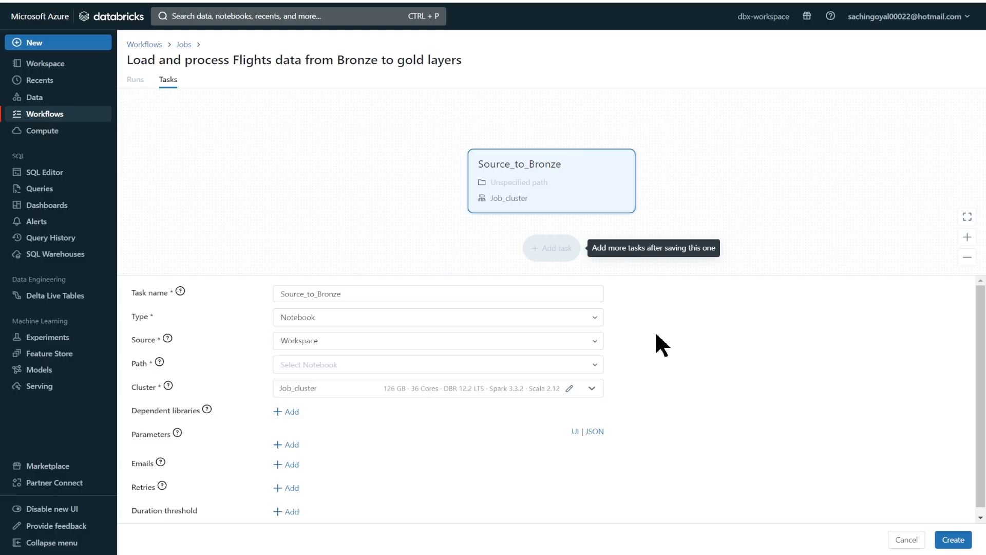
Set the task's path to "(Lab) Jobs - 1.Raw to Bronze" in the Databricks_tutorial folder and assign the existing all-purpose cluster.
click(393, 365)
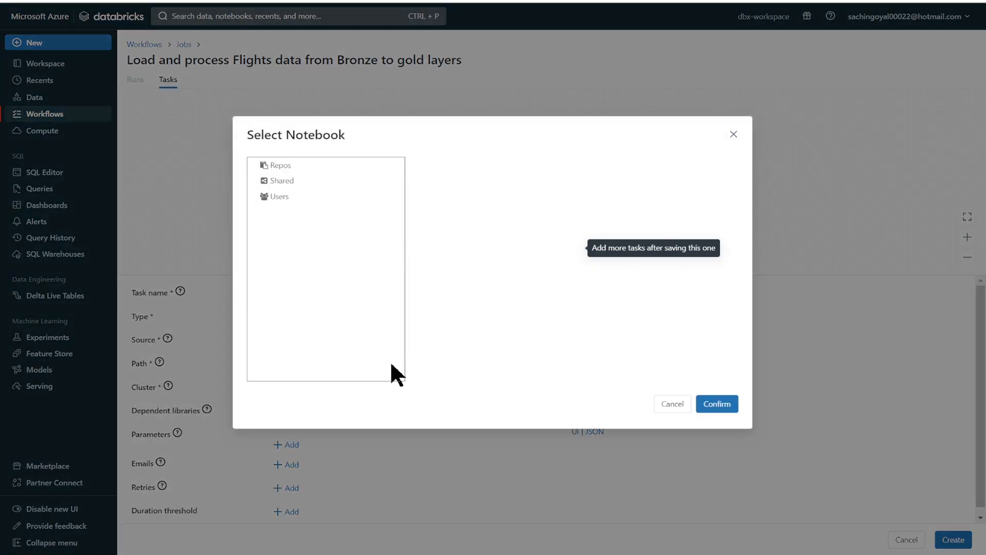
click(271, 191)
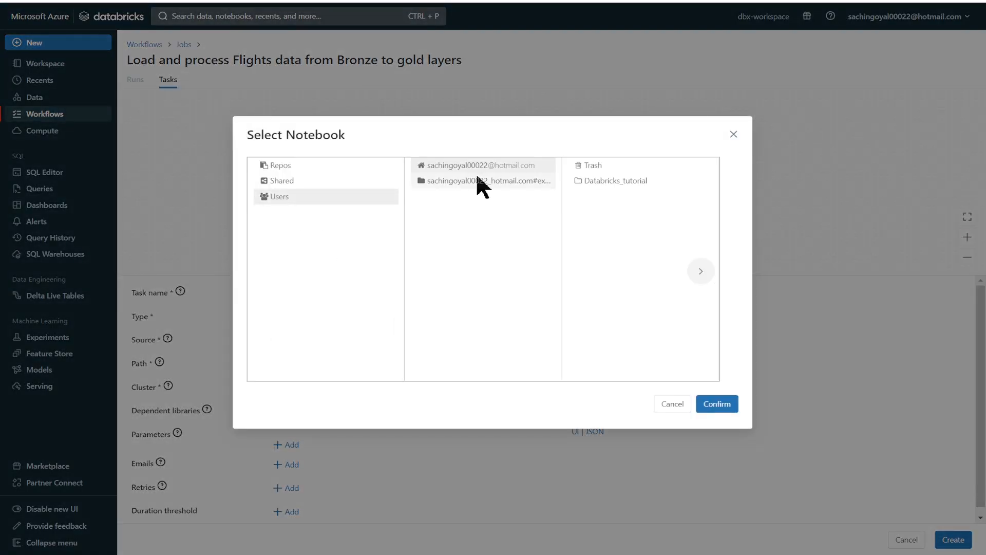
click(600, 181)
click(638, 197)
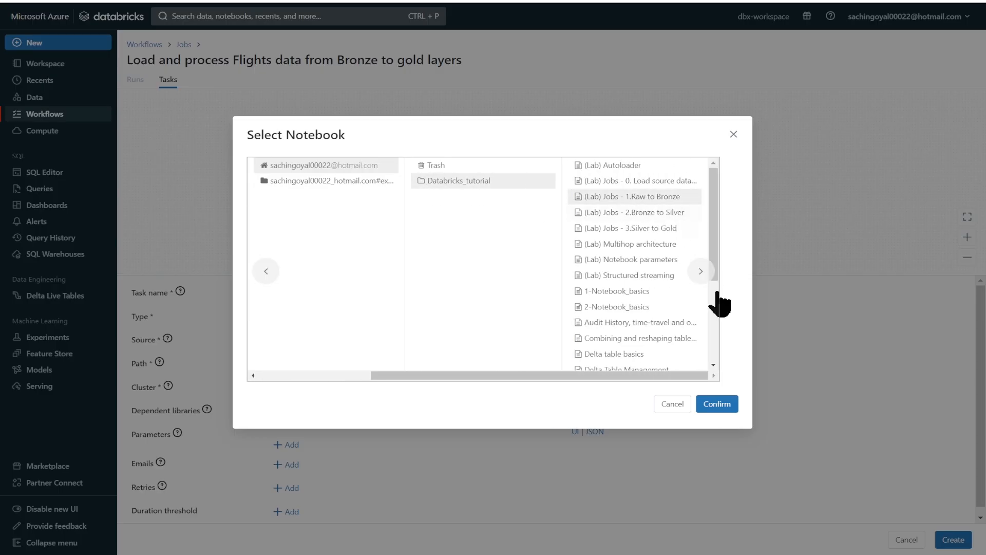
click(716, 409)
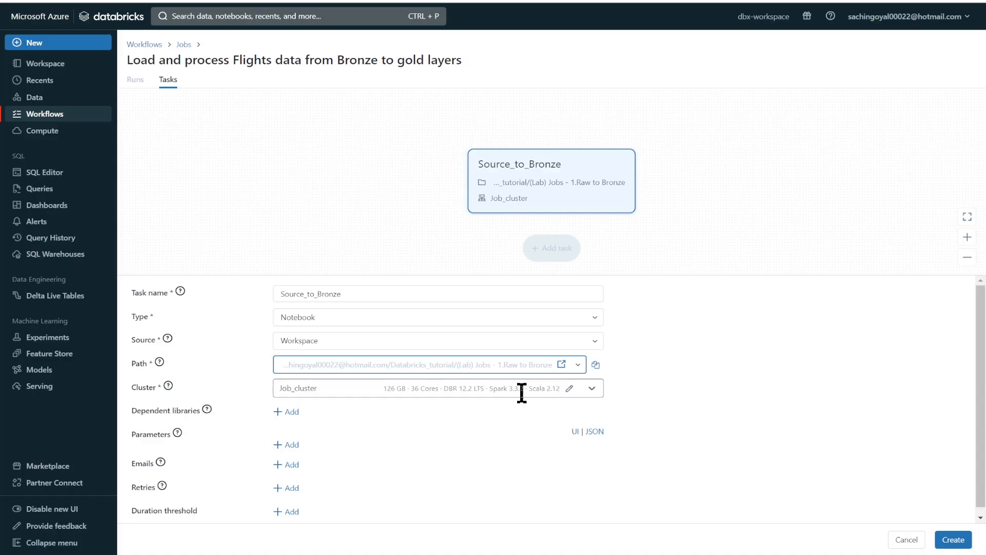
click(592, 389)
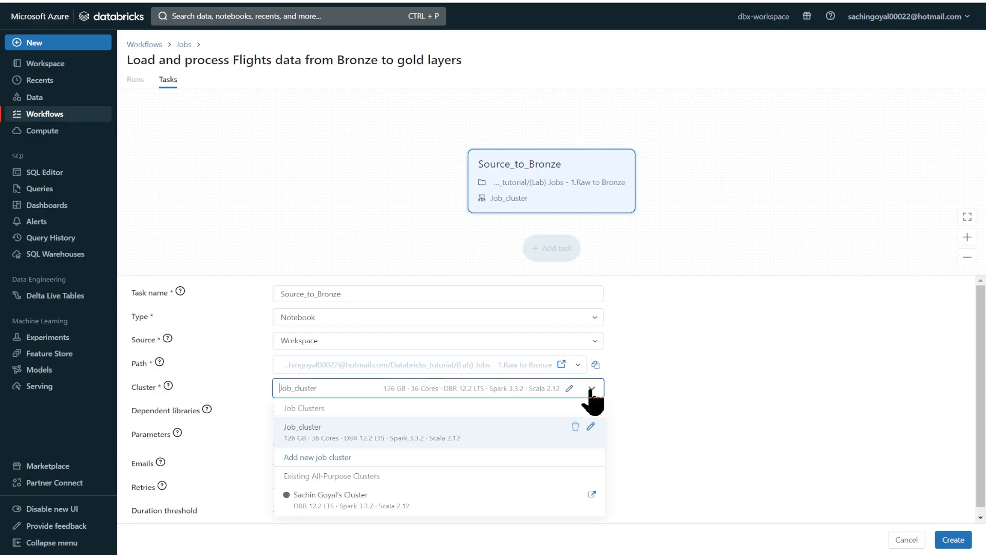
click(343, 495)
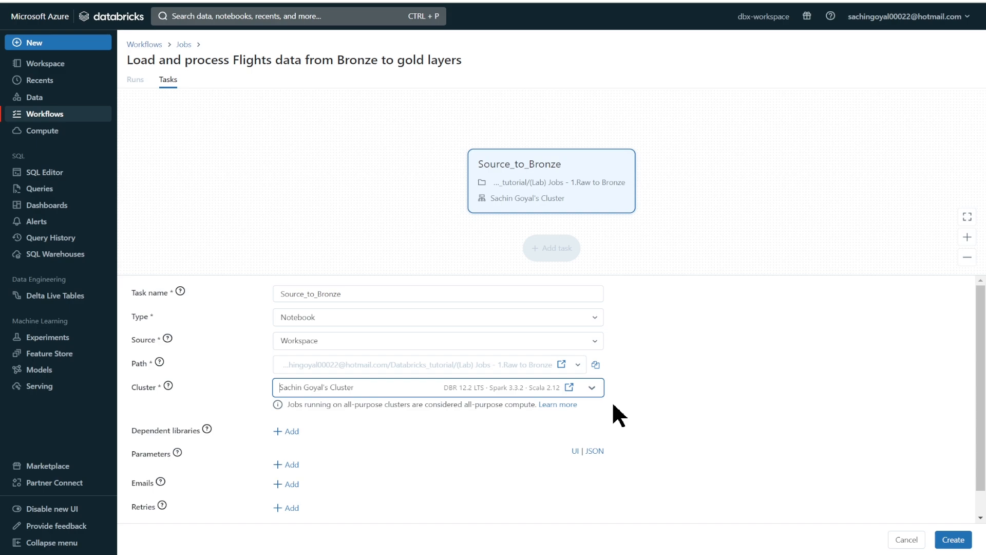
Add a task parameter checkpoint_location_bronze with the value dbfs:/user/hive/flights_summary/bronze/checkpoint.
click(289, 465)
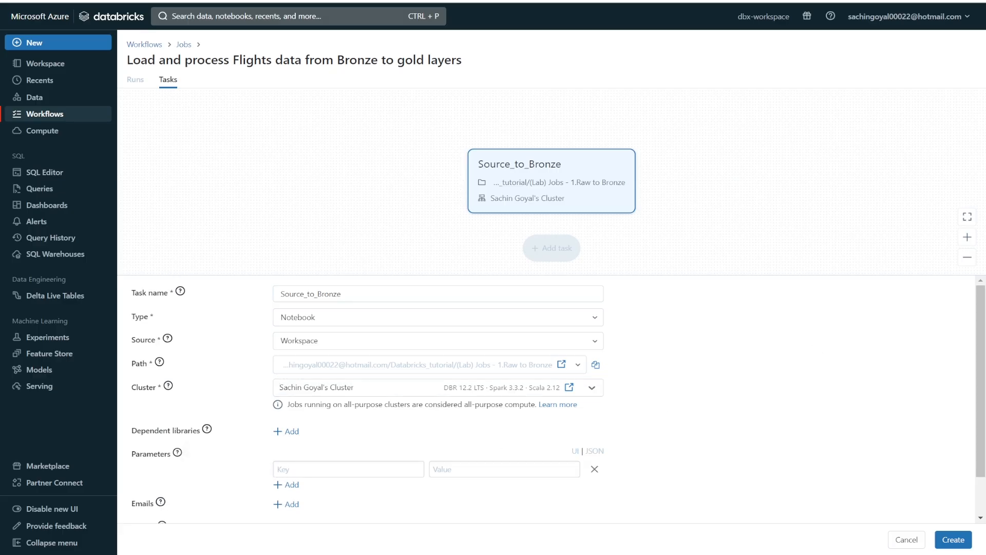
click(295, 469)
text(checkpoint_location_bronze)
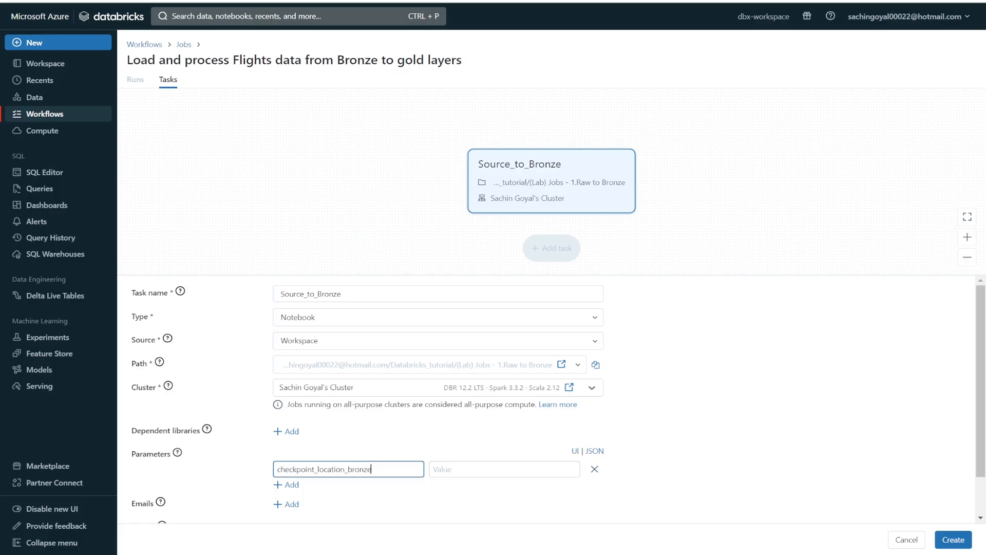
key(alt+Tab)
click(464, 468)
key(ctrl+v)
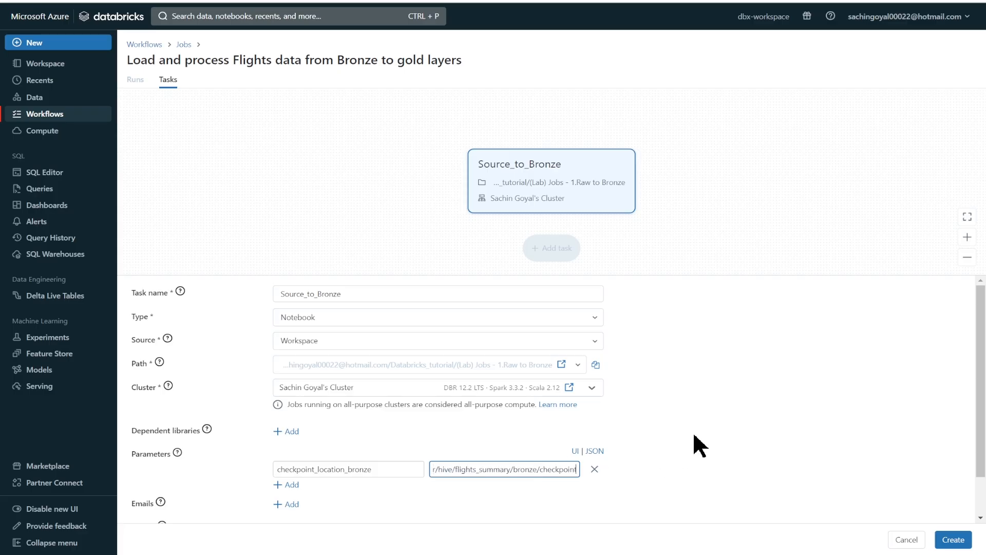
click(699, 426)
scroll(698, 423, down, 1)
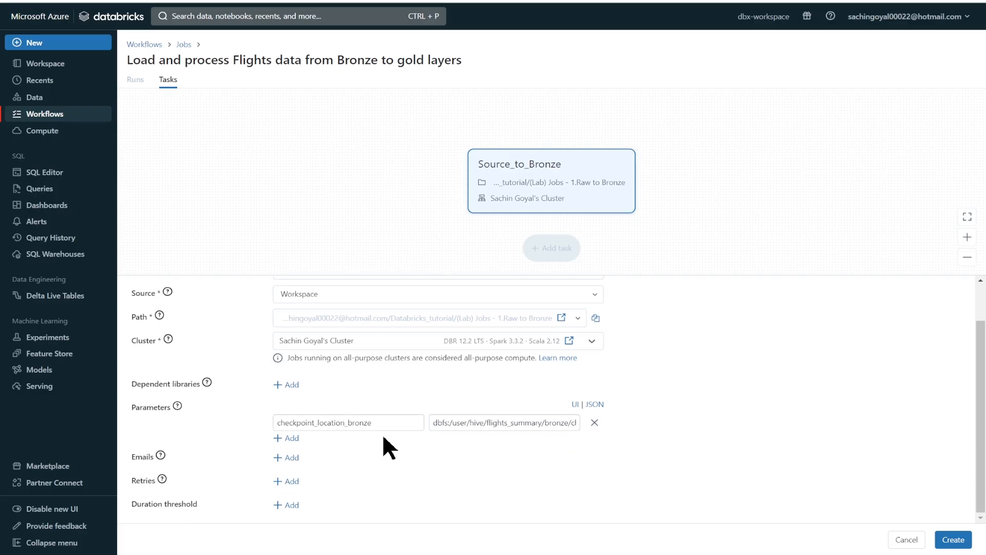
click(283, 457)
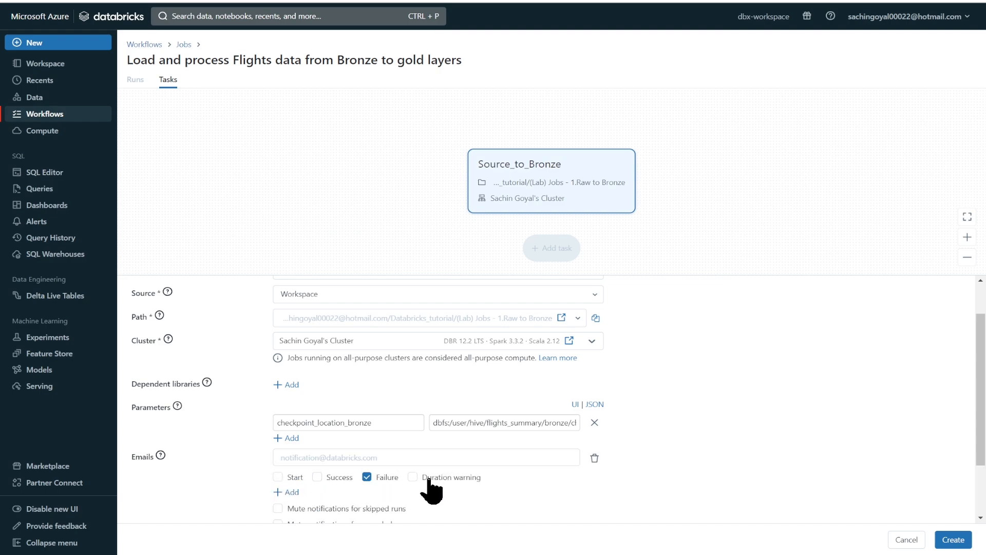
click(594, 458)
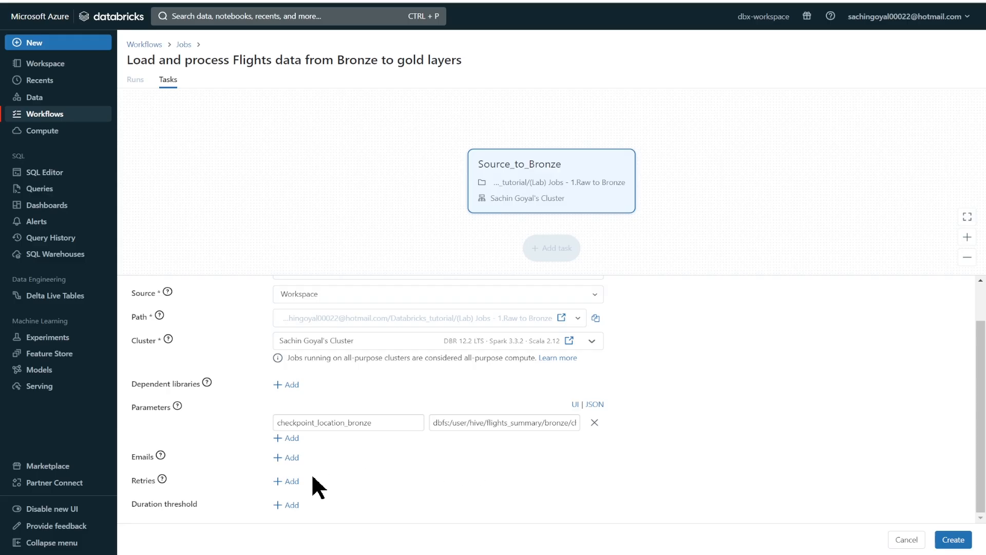
Open the duration threshold's warning and timeout fields without entering limits, and create the Source_to_Bronze task.
click(276, 508)
click(336, 505)
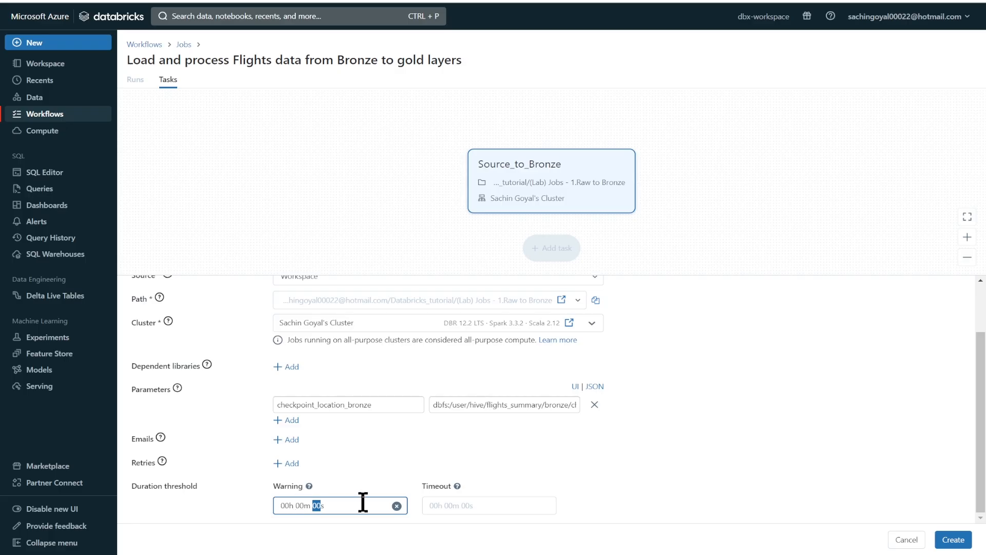
drag(363, 502, 280, 505)
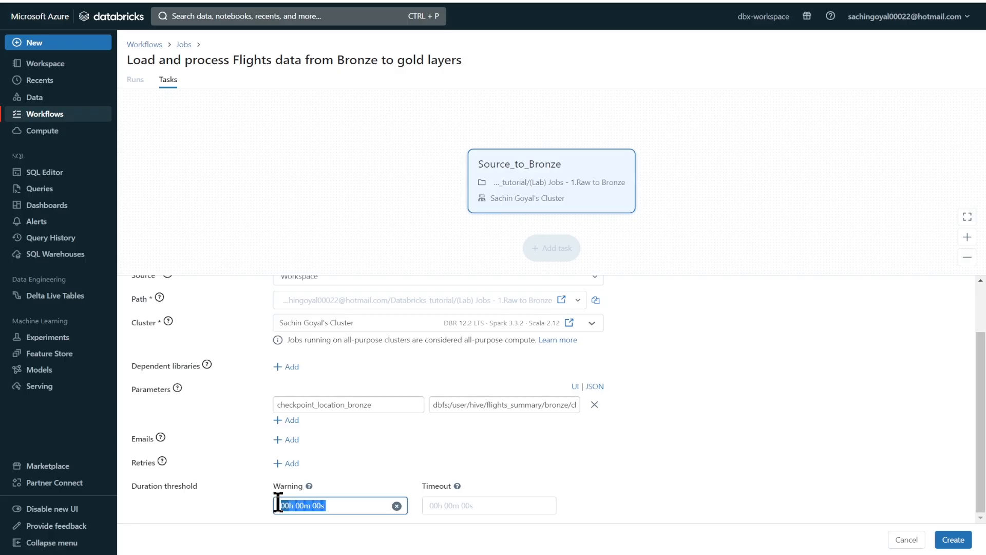
click(462, 504)
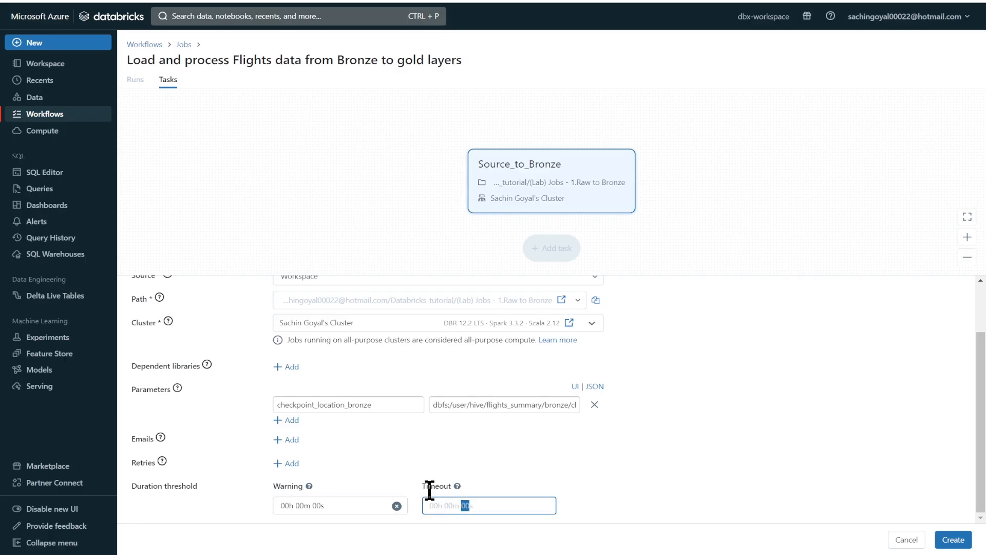
mouse_move(457, 490)
click(588, 500)
click(953, 538)
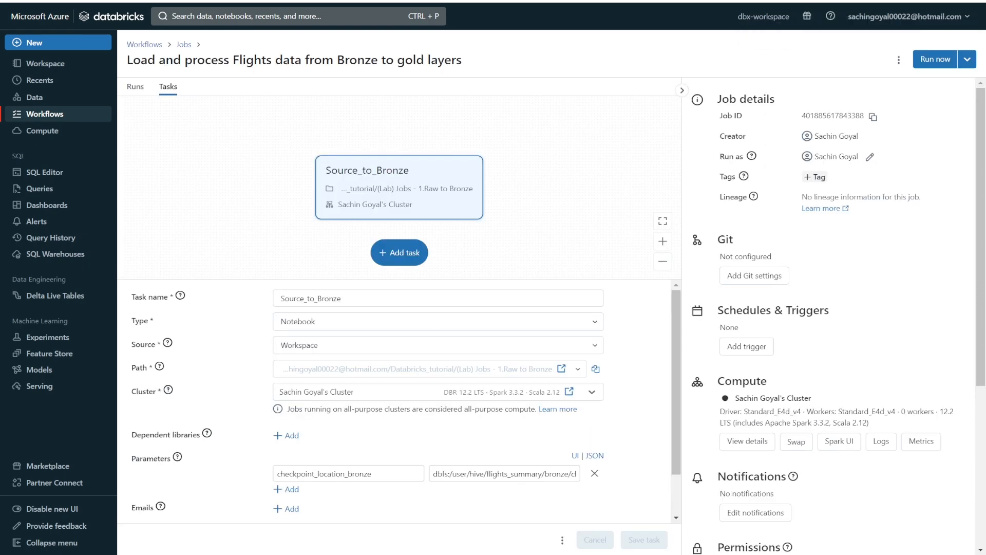
Add a Notebook task named Bronze_to_Silver that uses "(Lab) Jobs - 2.Bronze to Silver" from the Databricks_tutorial folder, and create it.
click(412, 258)
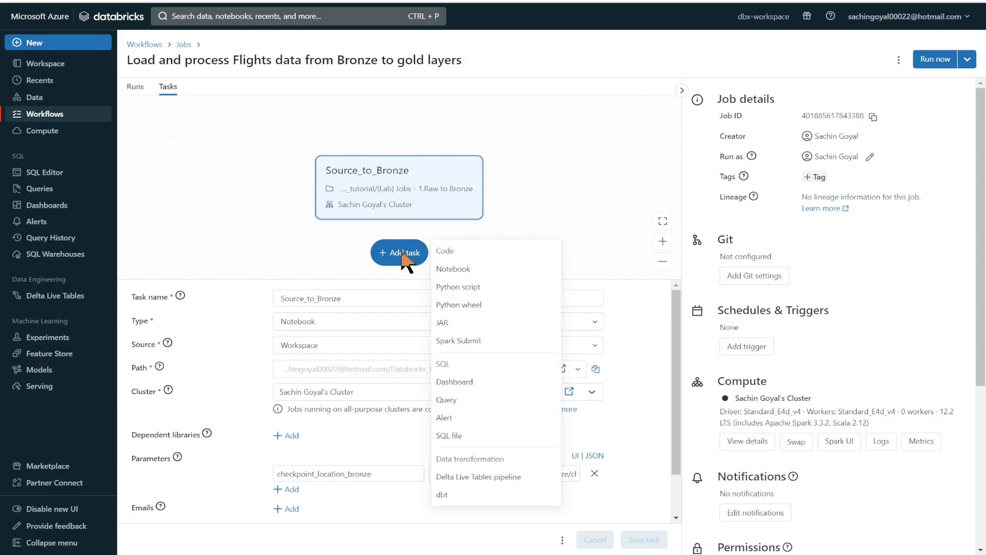
click(469, 270)
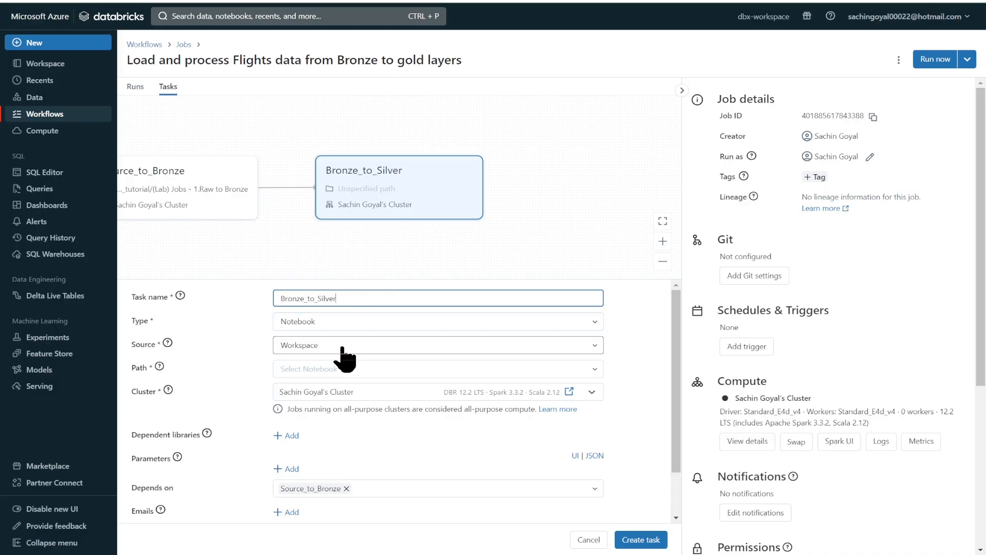
click(339, 371)
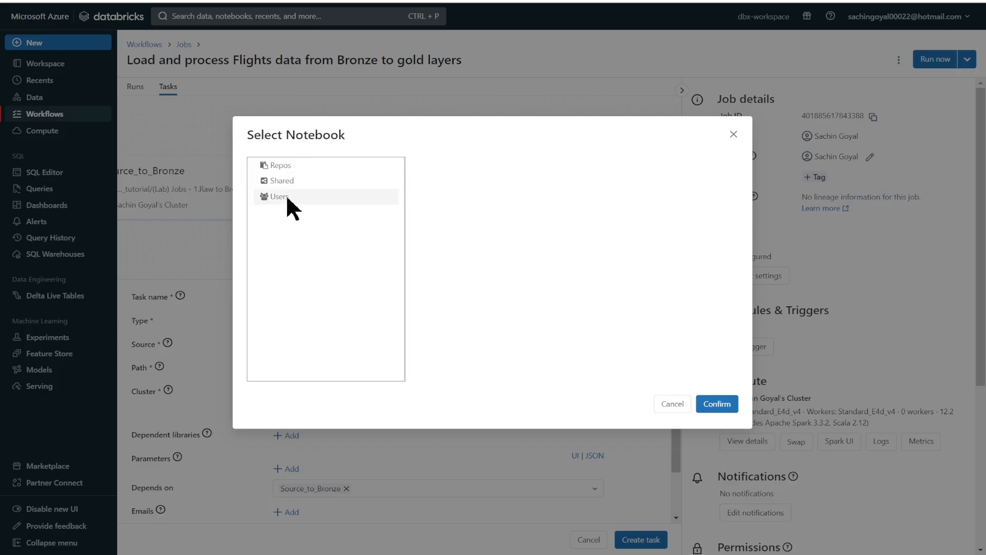
click(262, 199)
click(642, 212)
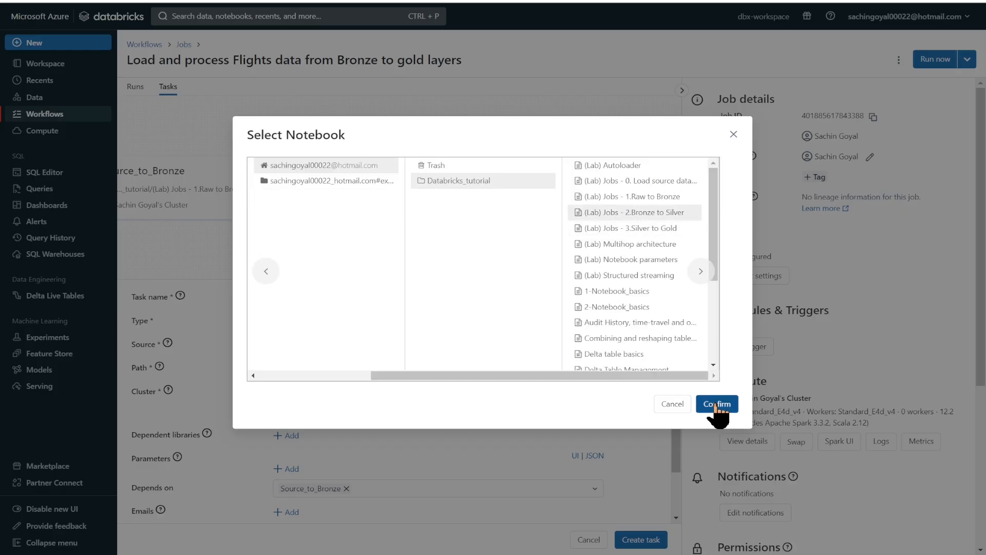
click(717, 403)
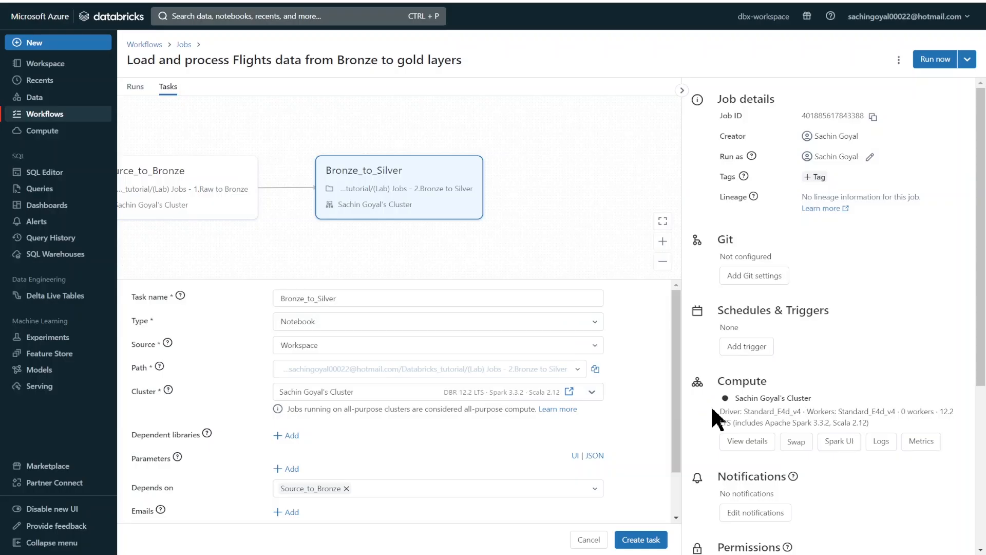
click(642, 540)
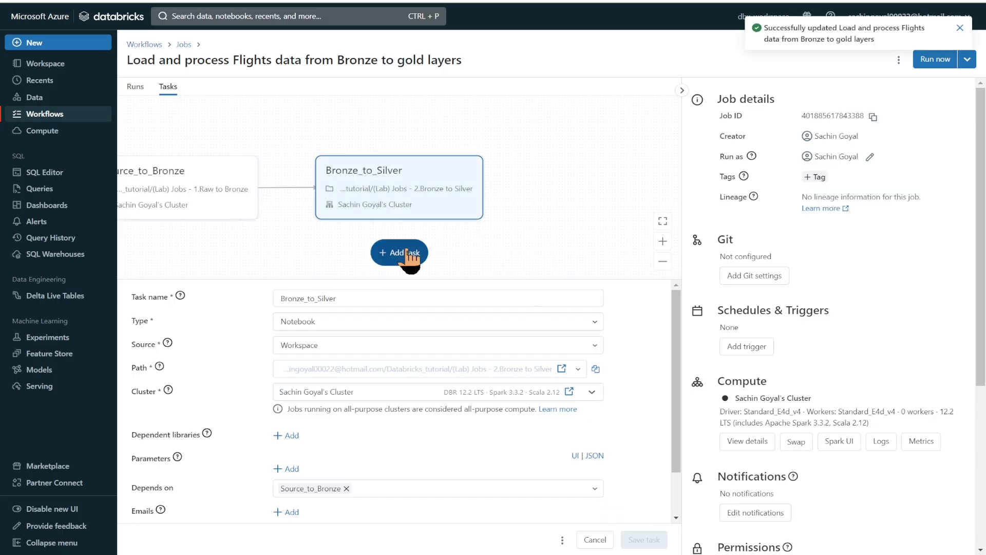
Add a Notebook task named Silver_to_Gold that uses "(Lab) Jobs - 3.Silver to Gold" and depends on Bronze_to_Silver, and create it.
click(407, 252)
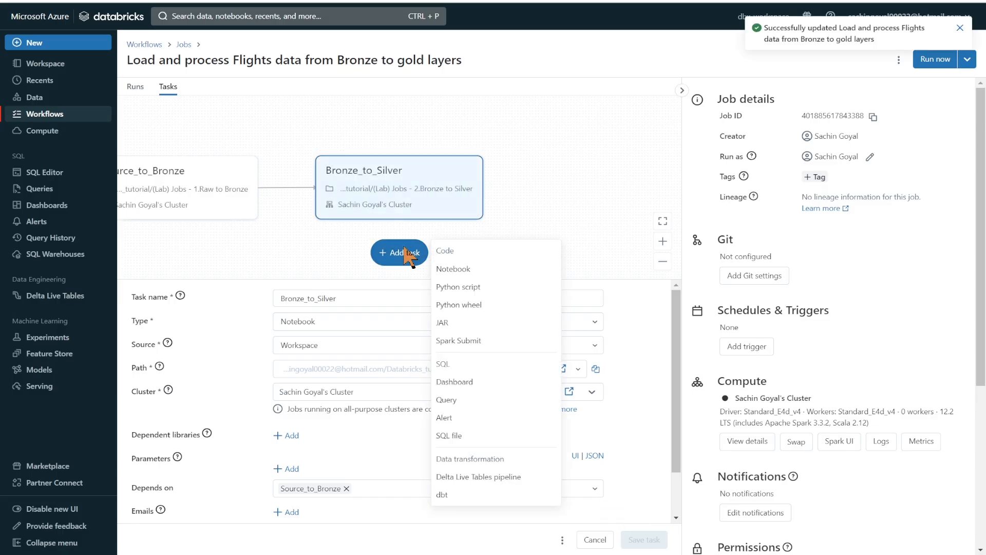
click(481, 269)
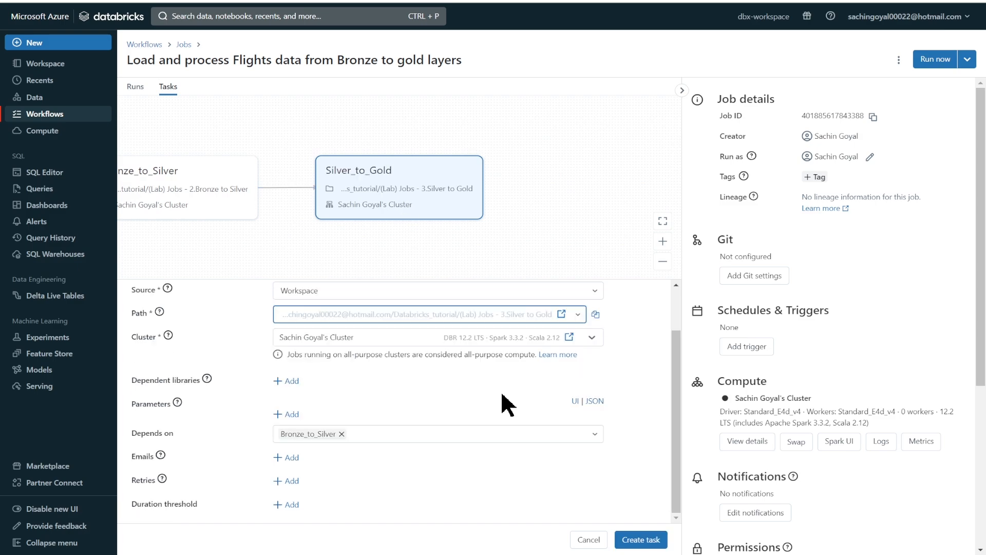
scroll(509, 403, up, 3)
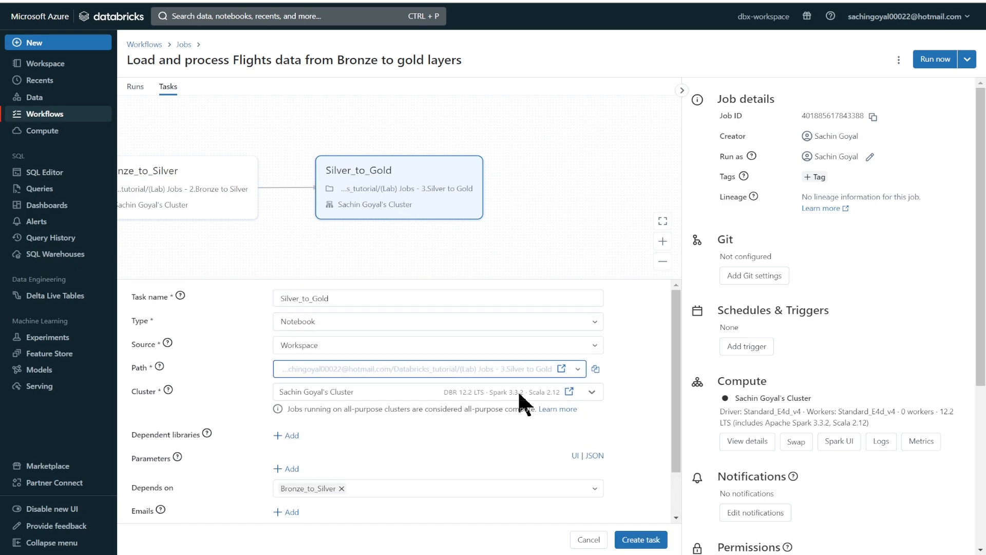
click(655, 538)
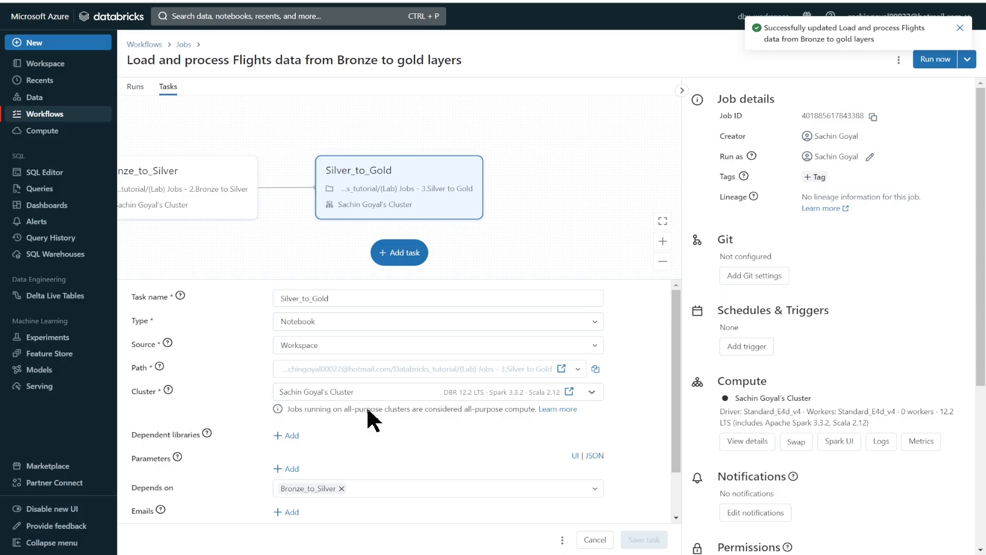
Review the Bronze_to_Silver task's configuration and the job's Git section.
click(193, 195)
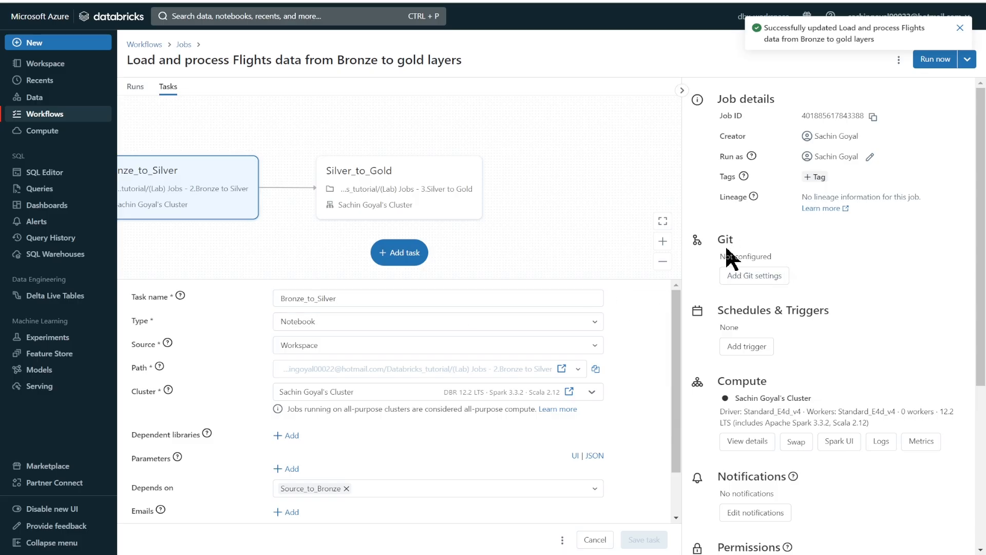
drag(725, 235, 745, 245)
scroll(836, 339, down, 2)
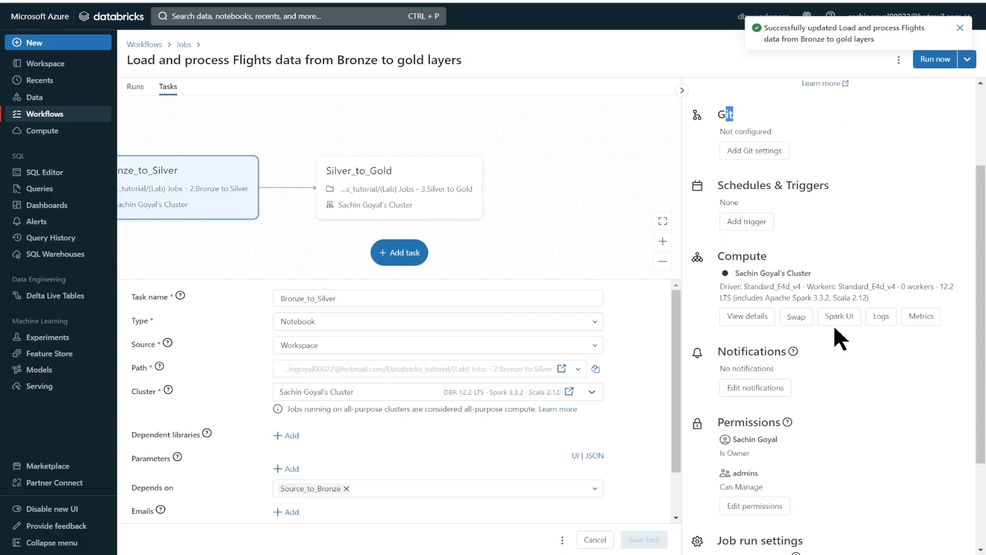
Examine the job's trigger types and the Scheduled options, including the cron syntax, and leave without saving a trigger.
click(757, 222)
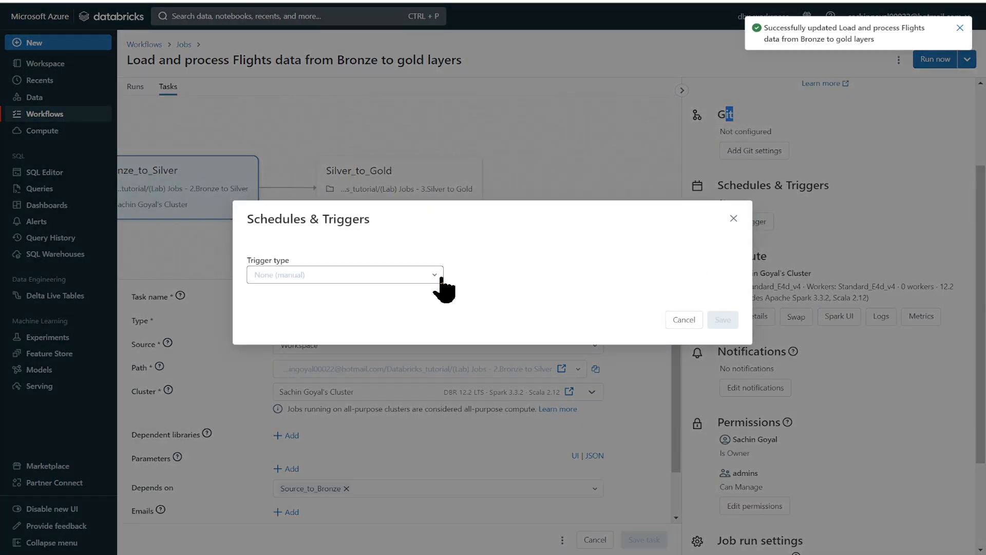
click(436, 277)
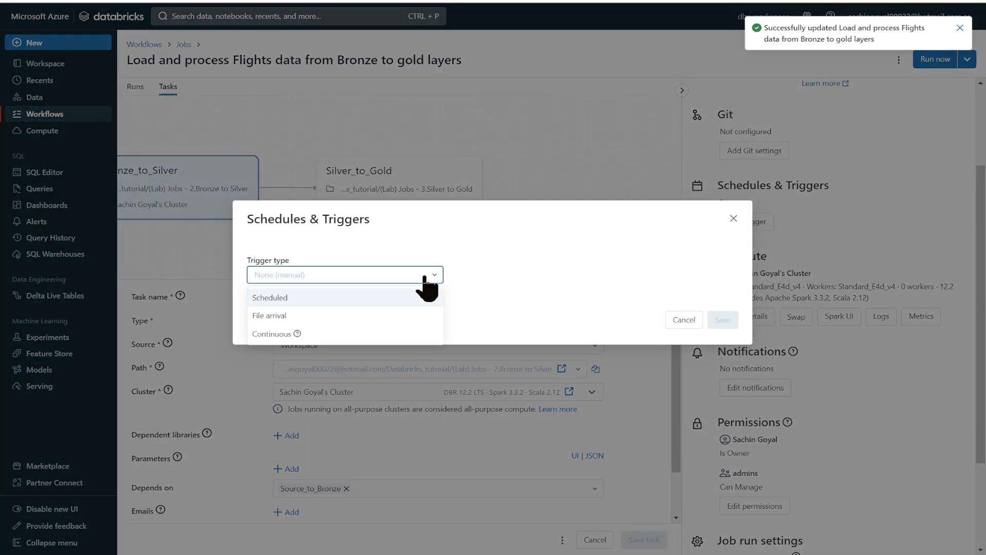
click(305, 298)
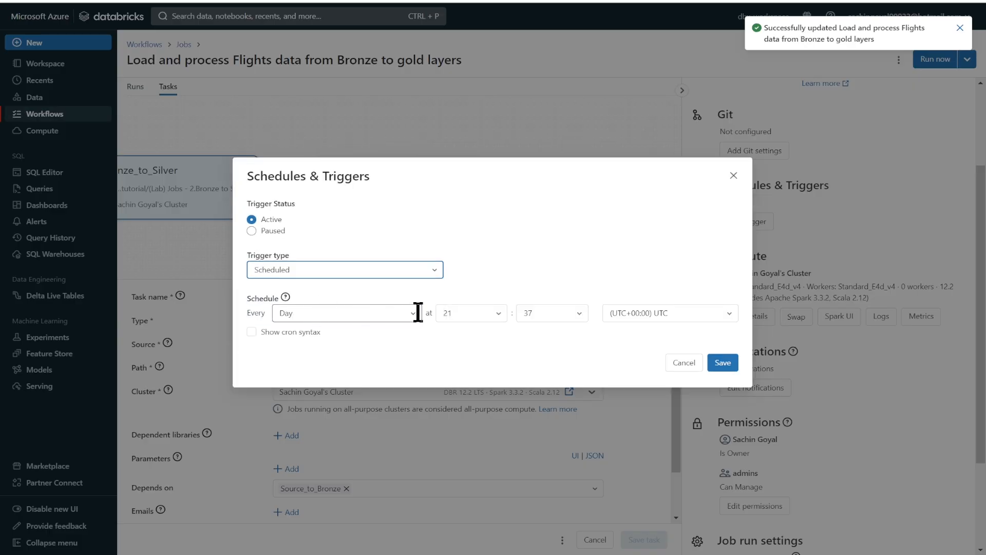
click(252, 331)
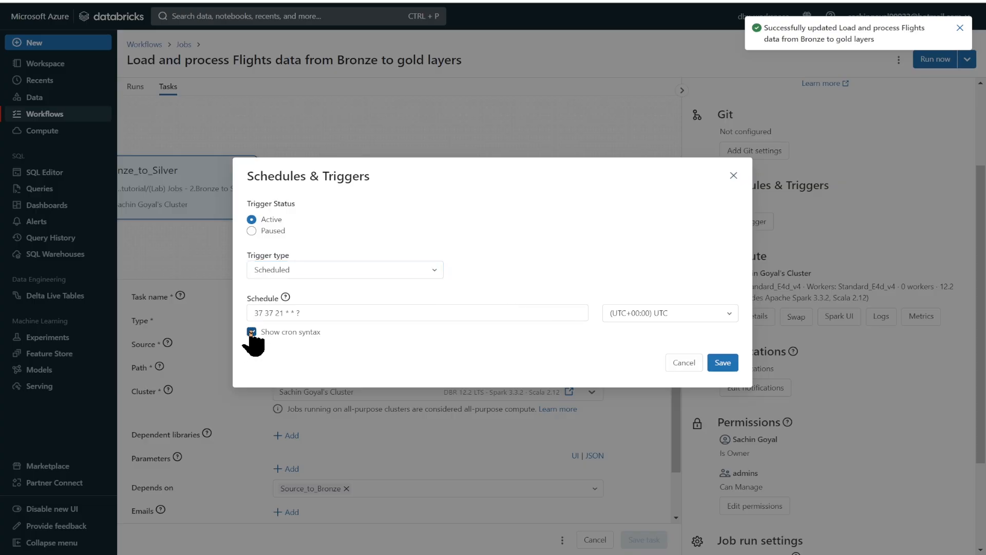
click(683, 363)
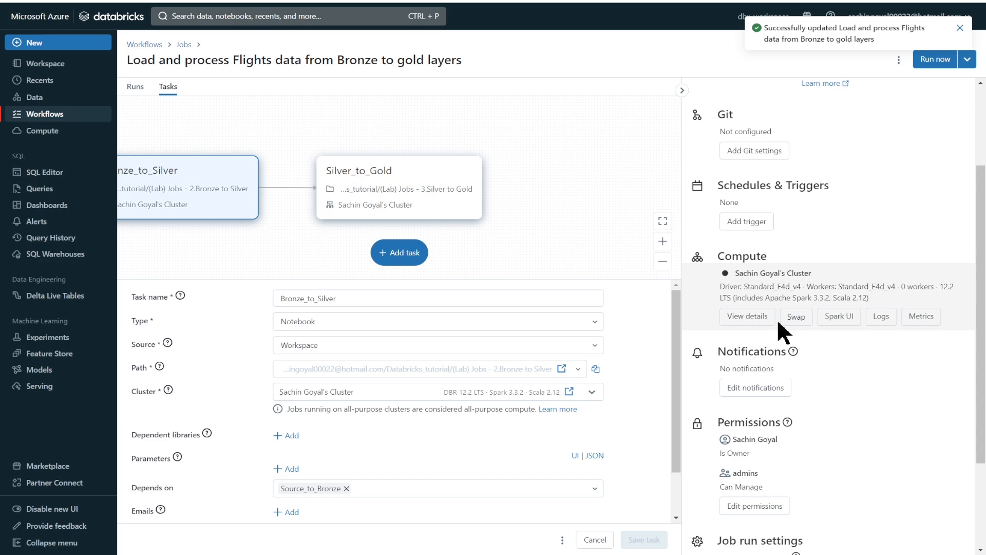
Examine the job's notification destinations and events without saving any, along with its permissions and run settings.
scroll(831, 357, down, 2)
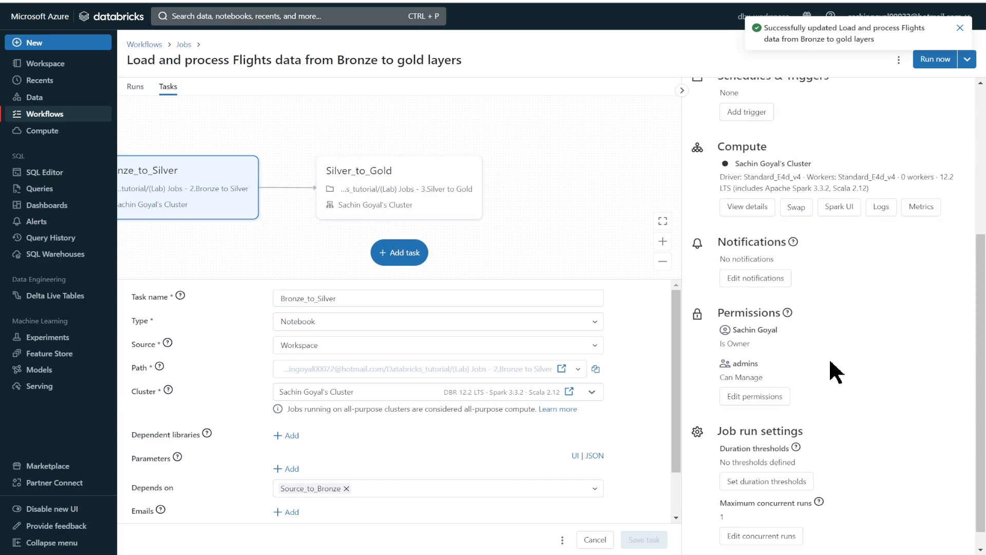
click(766, 263)
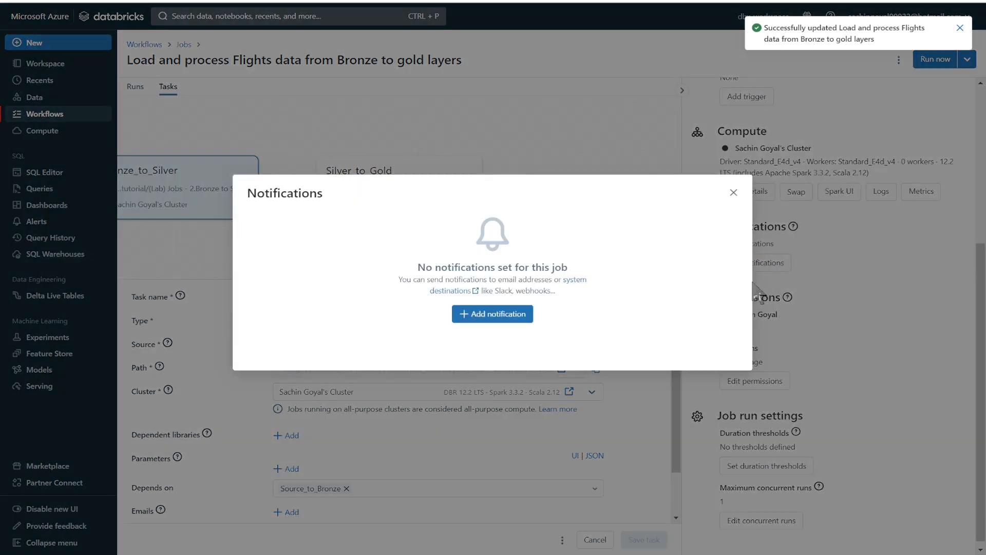
click(506, 316)
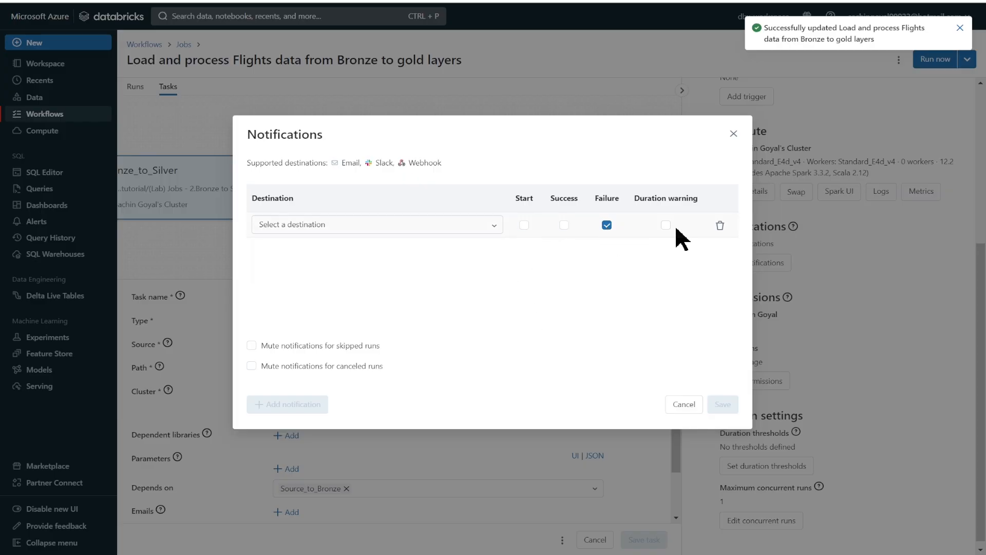
click(686, 406)
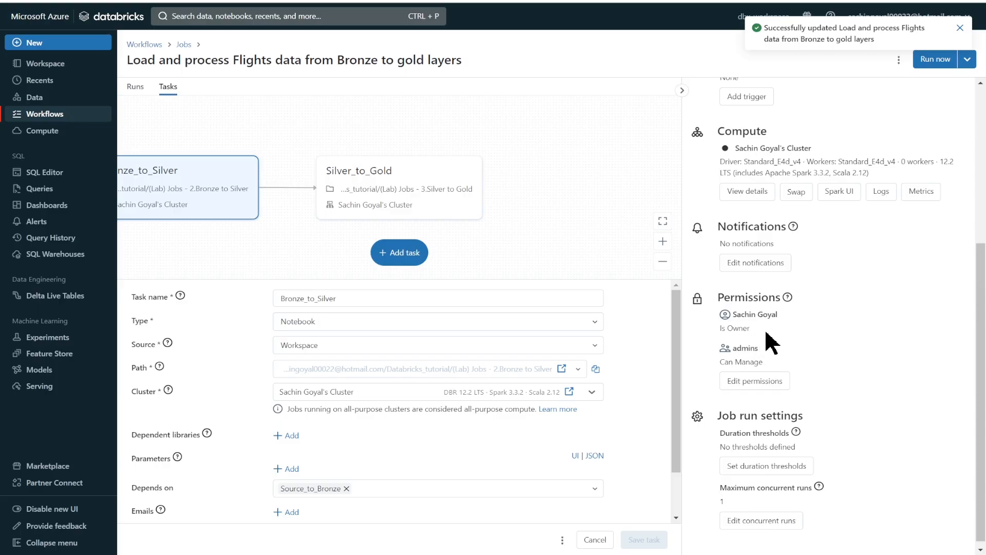
scroll(777, 344, down, 1)
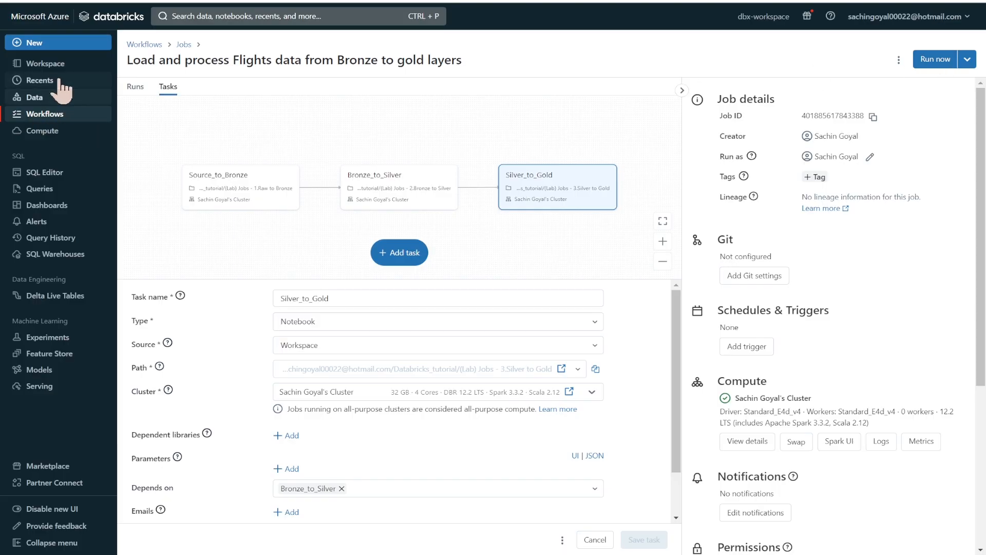
Open the notebook "(Lab) Jobs - 0. Load source data & validate result" in Databricks_tutorial and run the cell creating source and checkpoint directories.
click(46, 64)
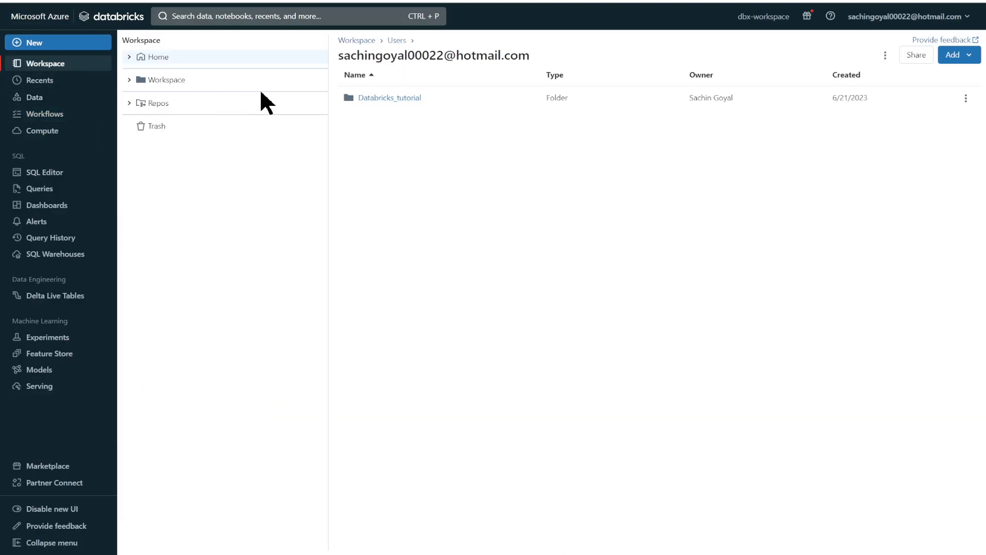
click(383, 98)
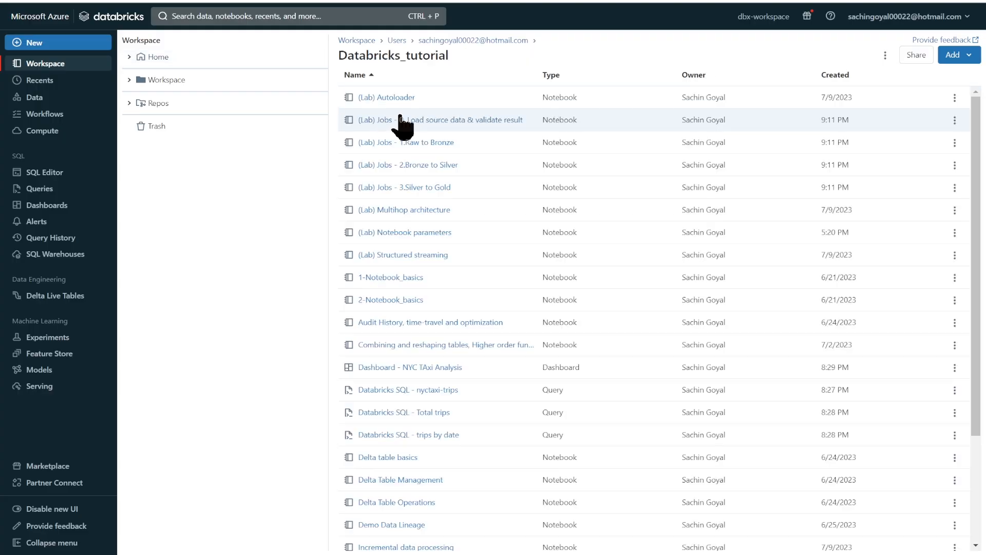
click(436, 121)
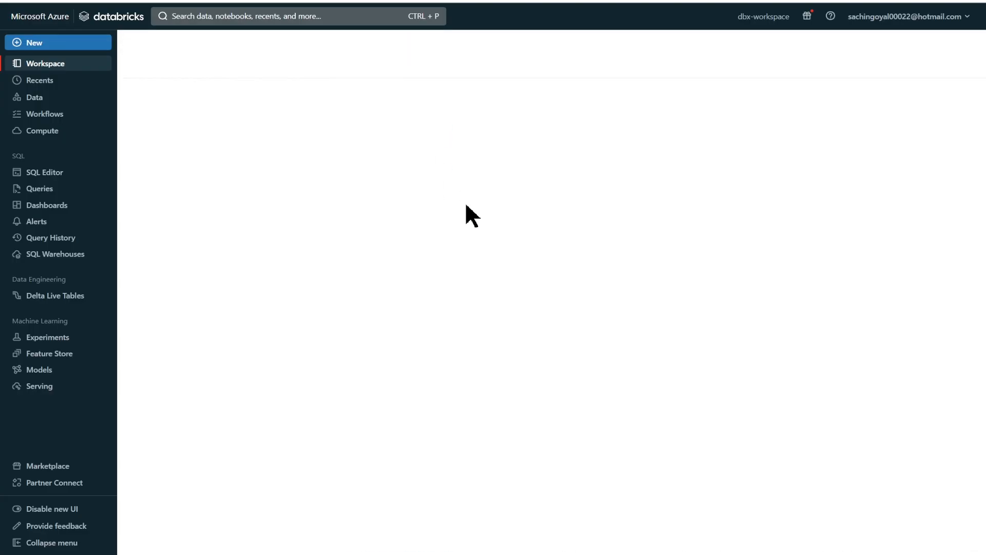
click(894, 133)
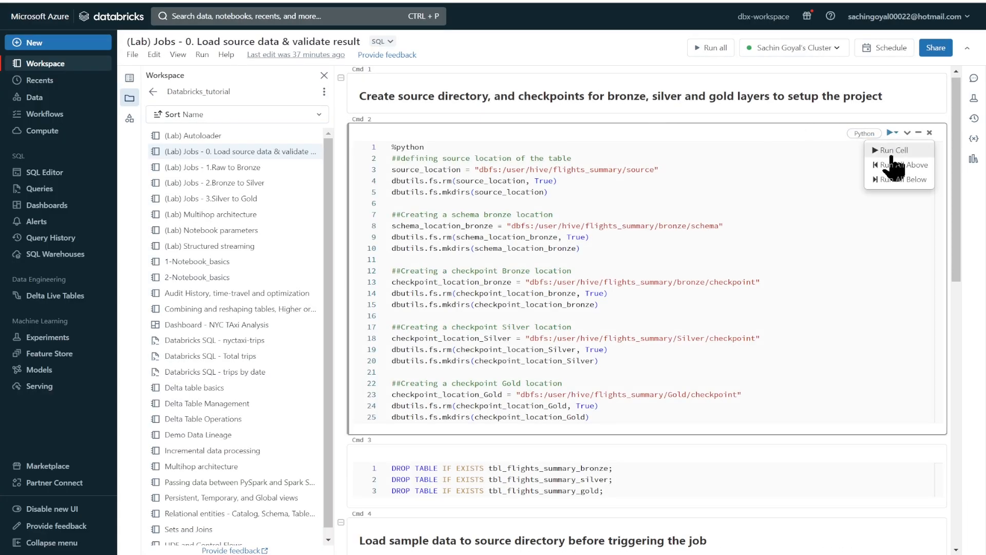
click(894, 150)
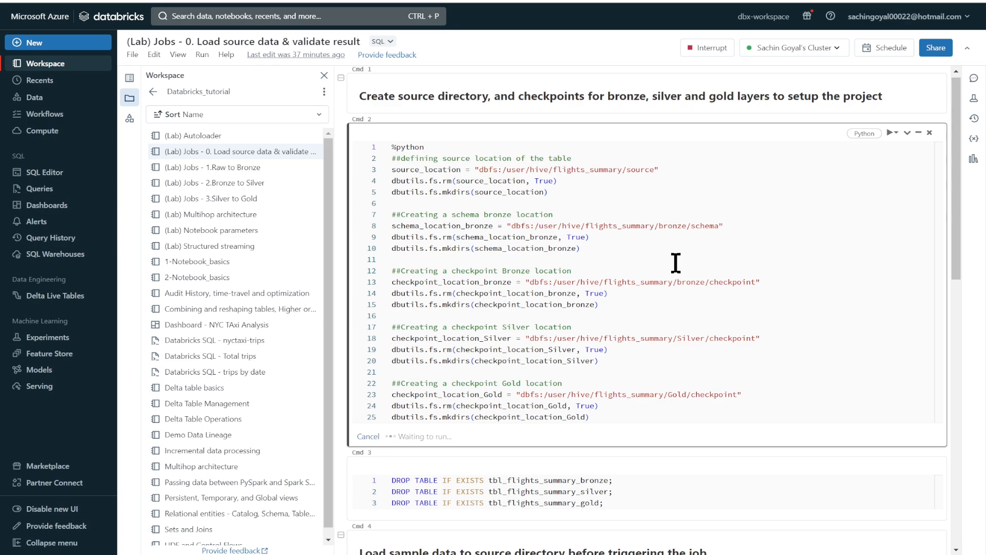
Run the cell that drops the bronze, silver and gold tbl_flights_summary tables if they exist.
scroll(676, 263, down, 4)
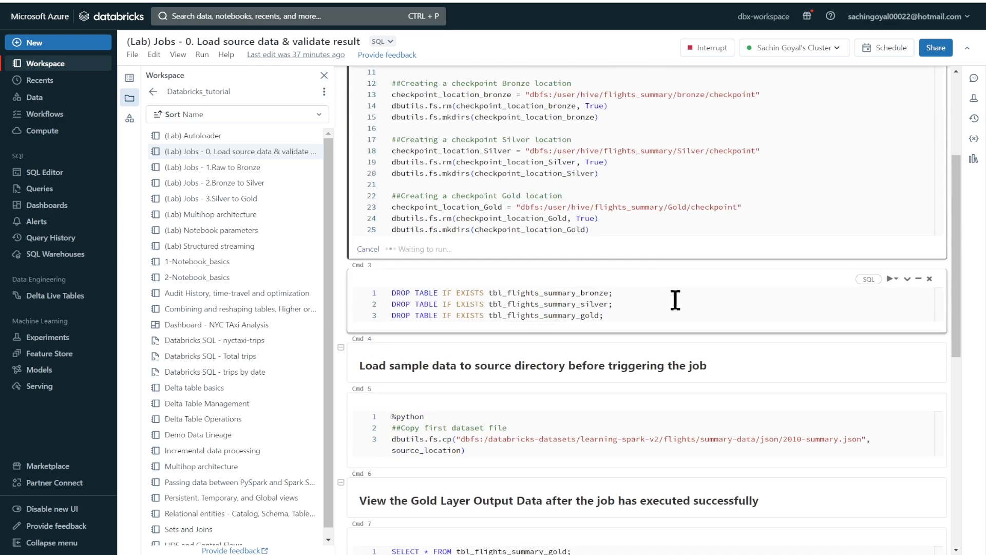
click(895, 279)
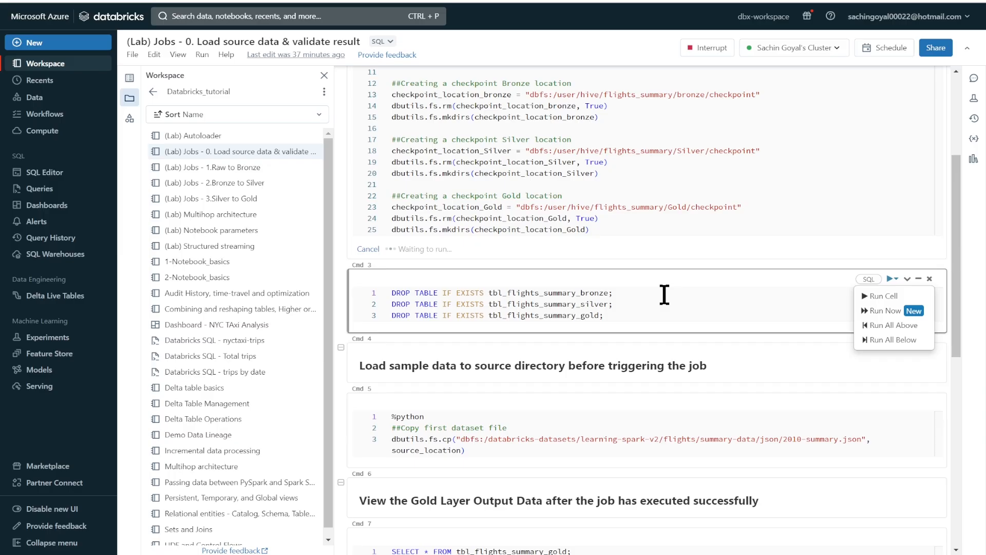
click(883, 296)
Run the cell that copies the first dataset file, 2010-summary.json, into the source directory.
scroll(658, 306, down, 1)
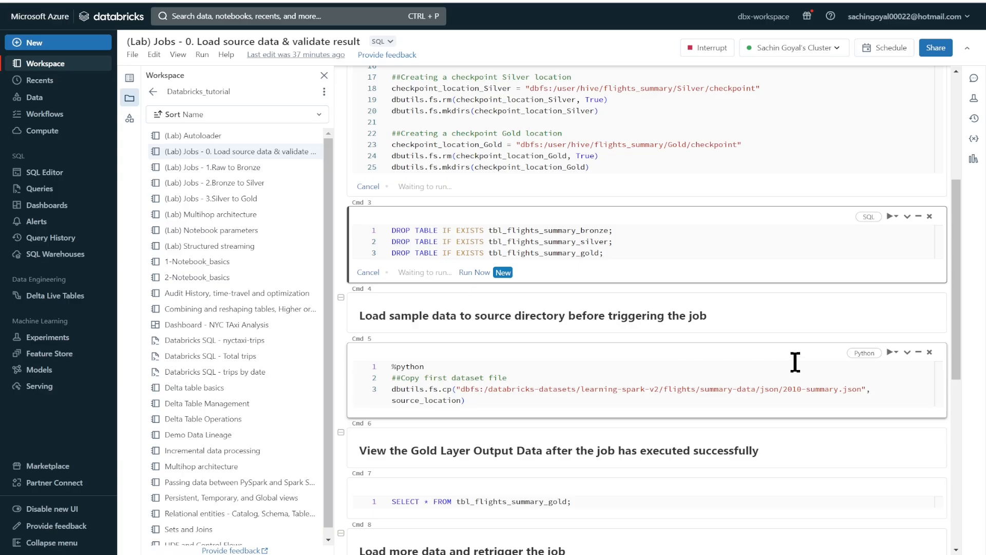
click(895, 353)
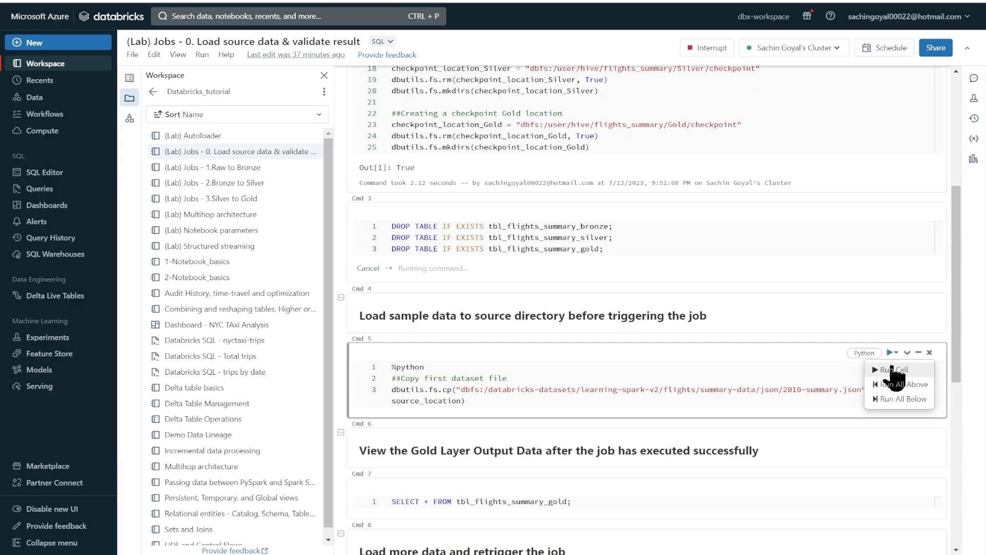
click(894, 369)
drag(783, 390, 836, 390)
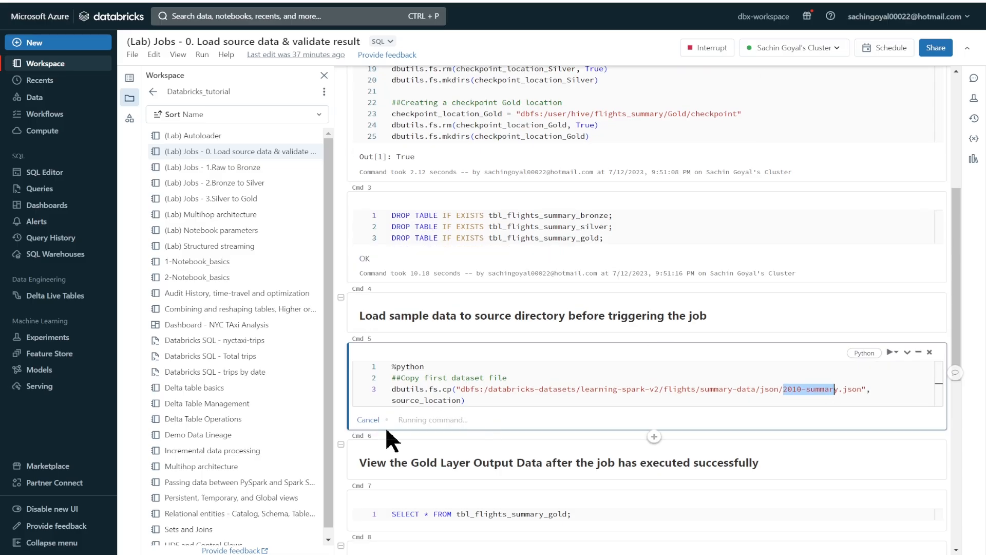
Trigger a run of the job "Load and process Flights data from Bronze to gold layers" and view that run.
click(58, 133)
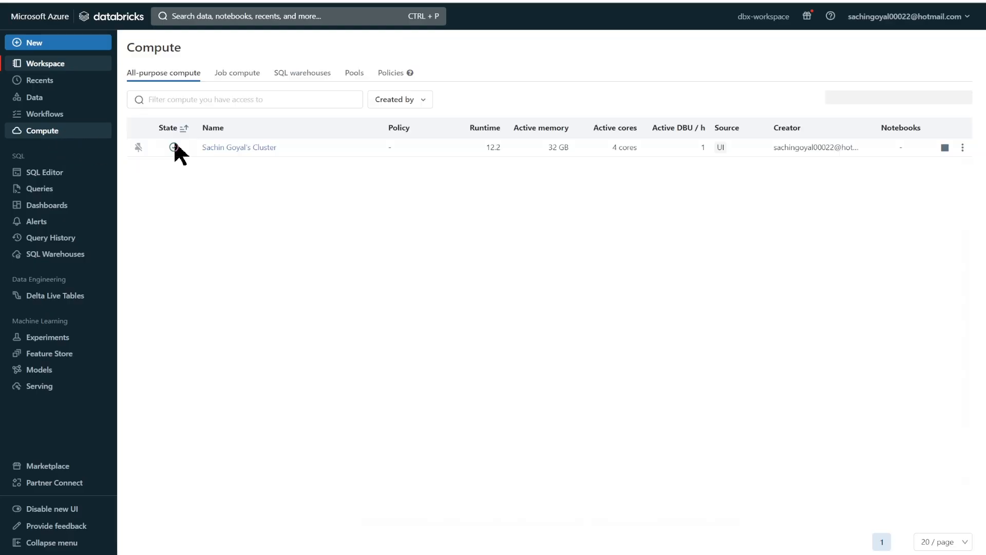
click(57, 114)
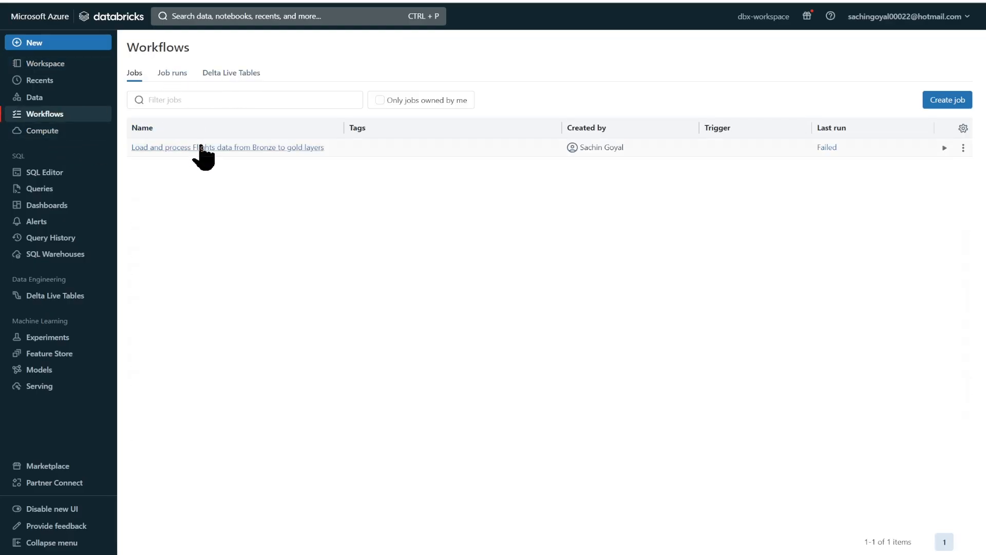
click(201, 148)
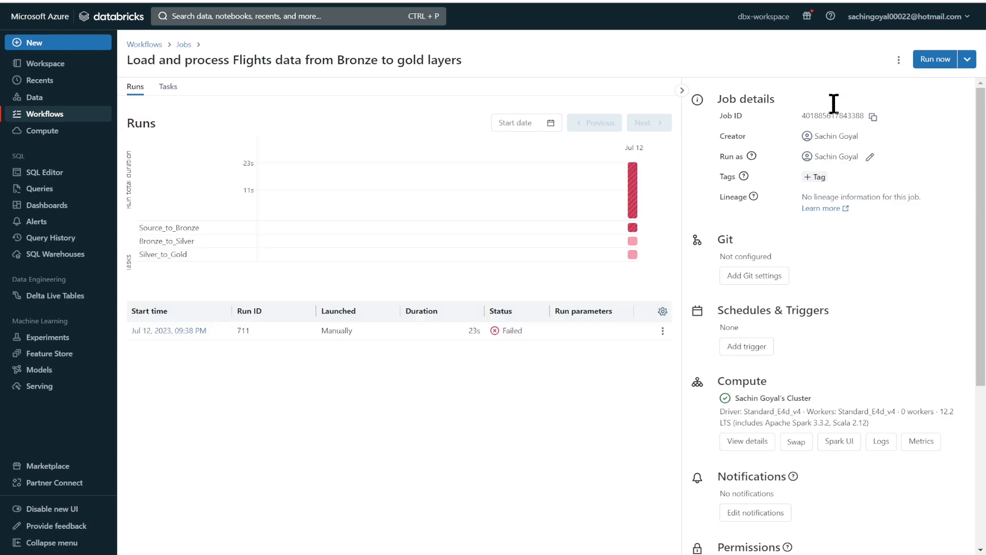
click(927, 61)
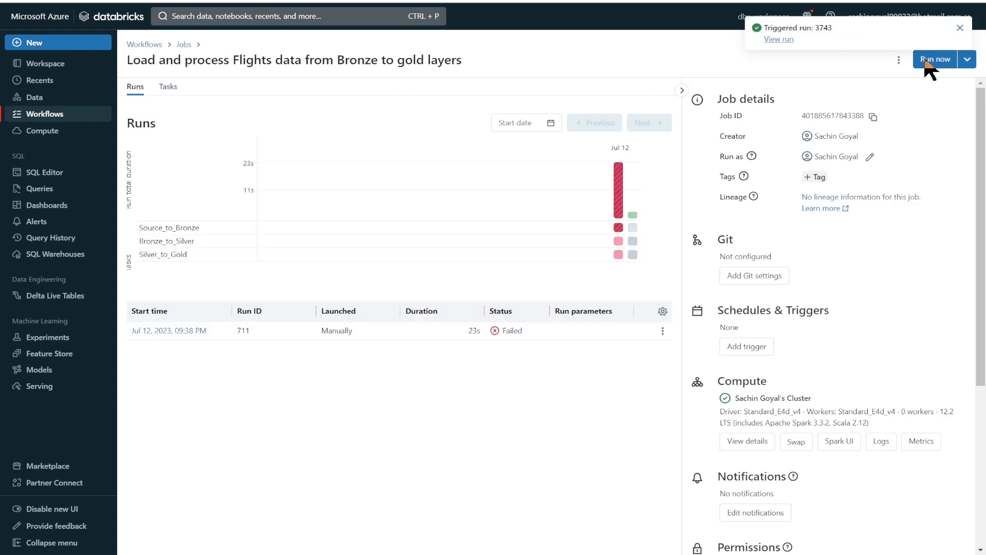
click(781, 40)
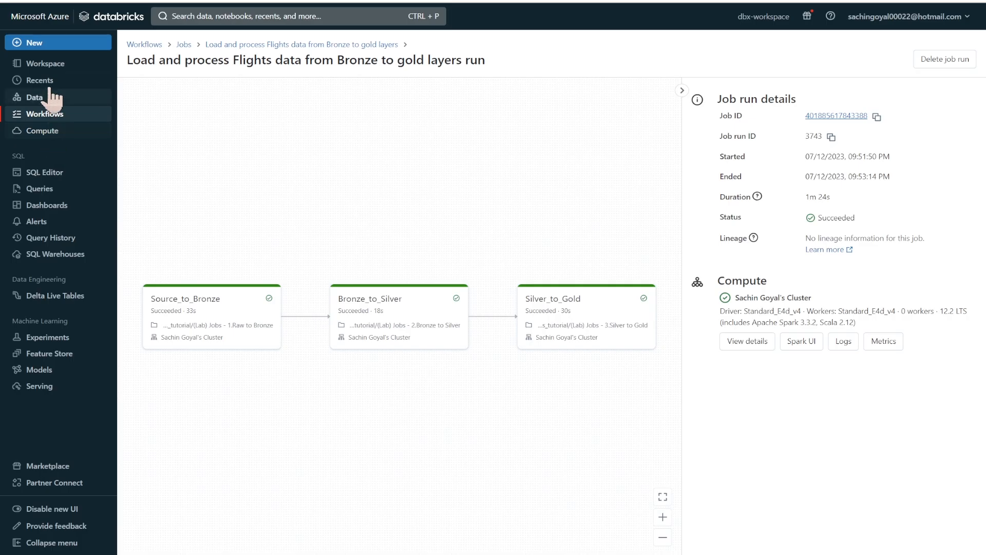
Reopen the notebook "(Lab) Jobs - 0. Load source data & validate result" at the gold layer output section and hide the workspace browser.
click(59, 66)
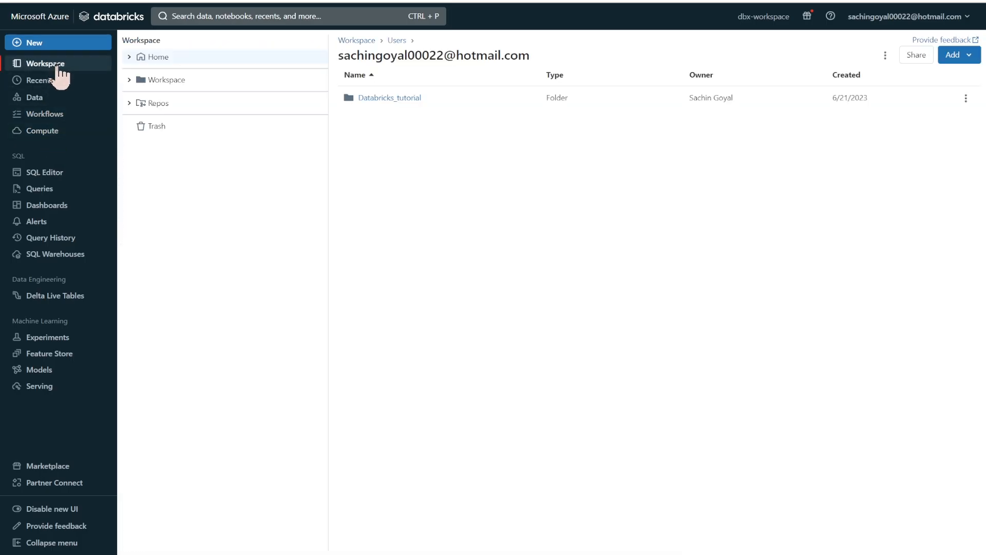
click(49, 83)
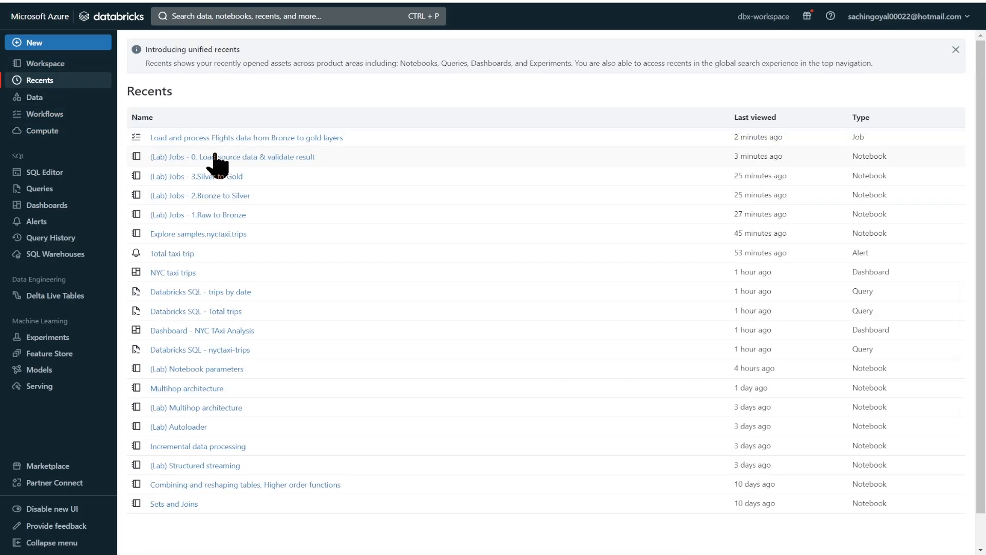
click(203, 157)
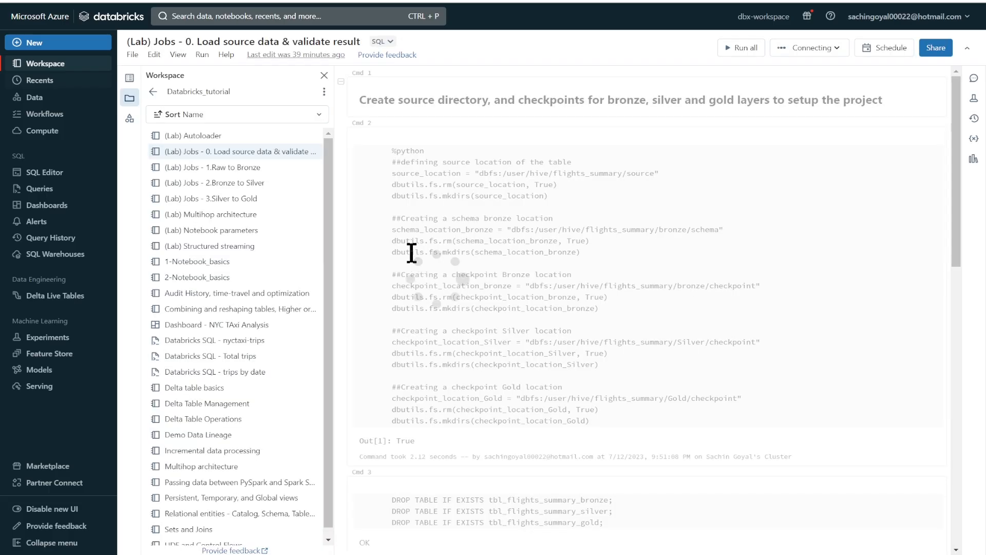
scroll(596, 383, down, 6)
scroll(593, 382, down, 4)
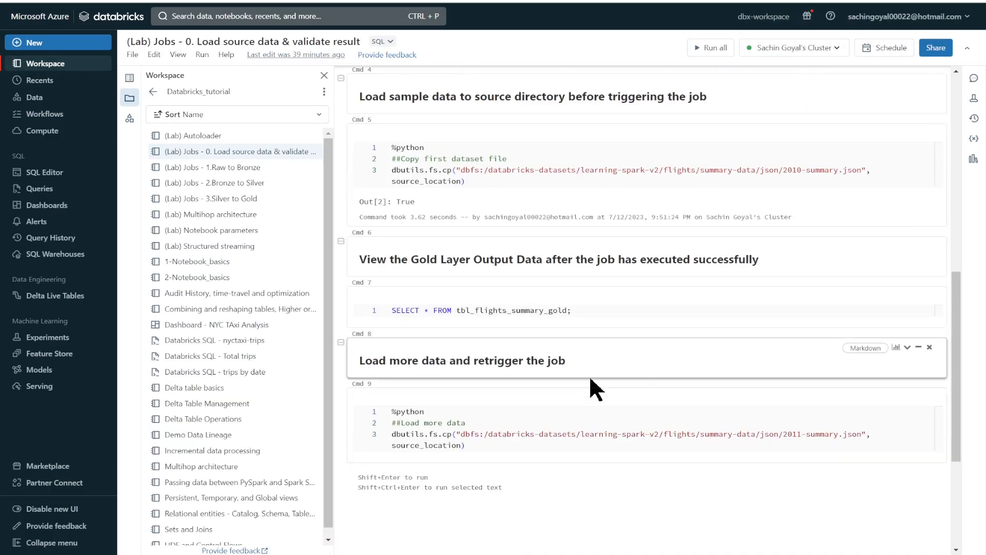
click(324, 76)
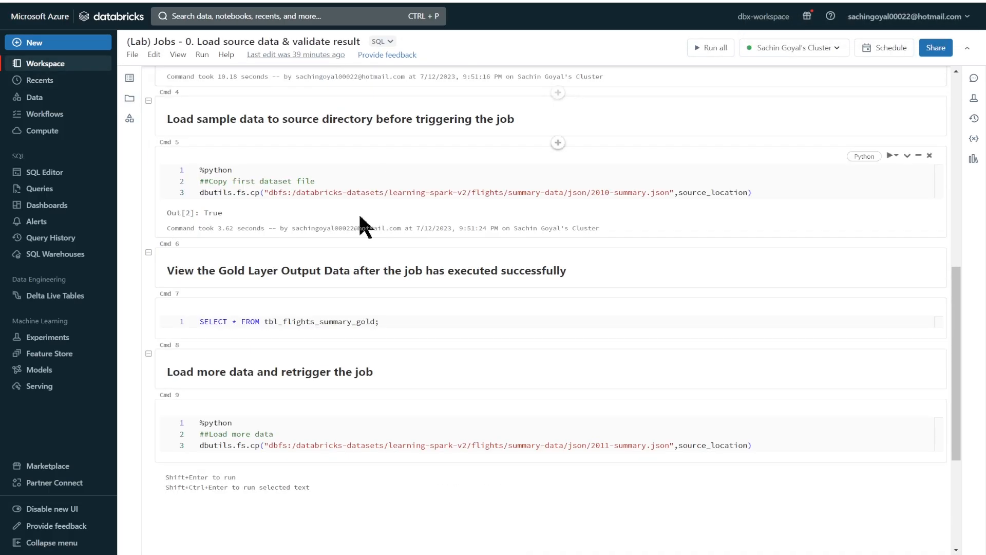
Run the SELECT query on tbl_flights_summary_gold and inspect its total flights, insertion time and input file name.
click(394, 322)
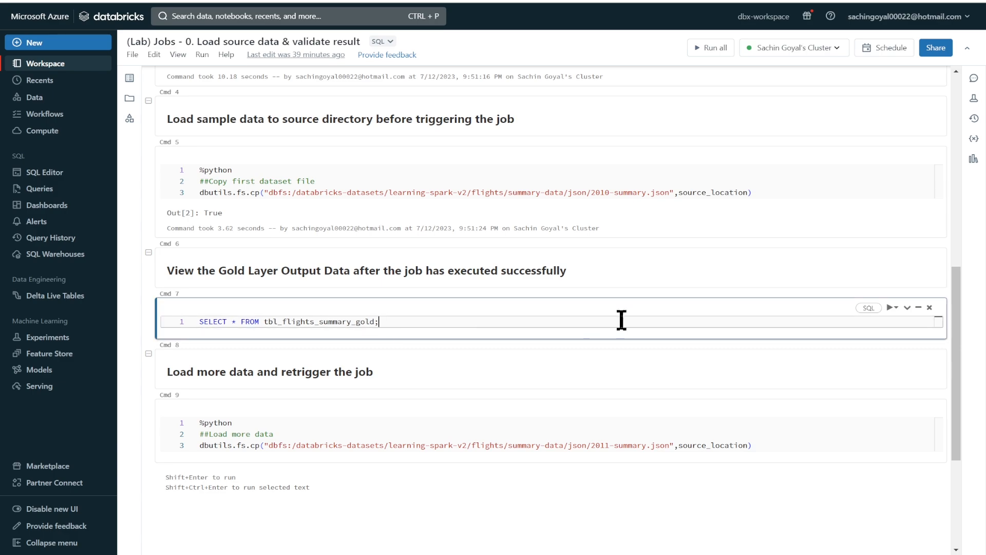
click(894, 308)
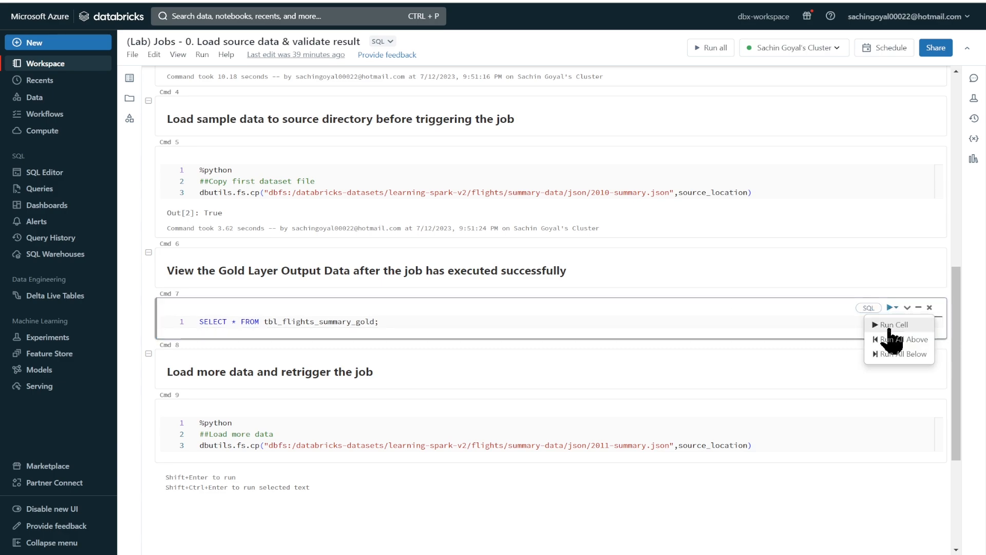
click(892, 331)
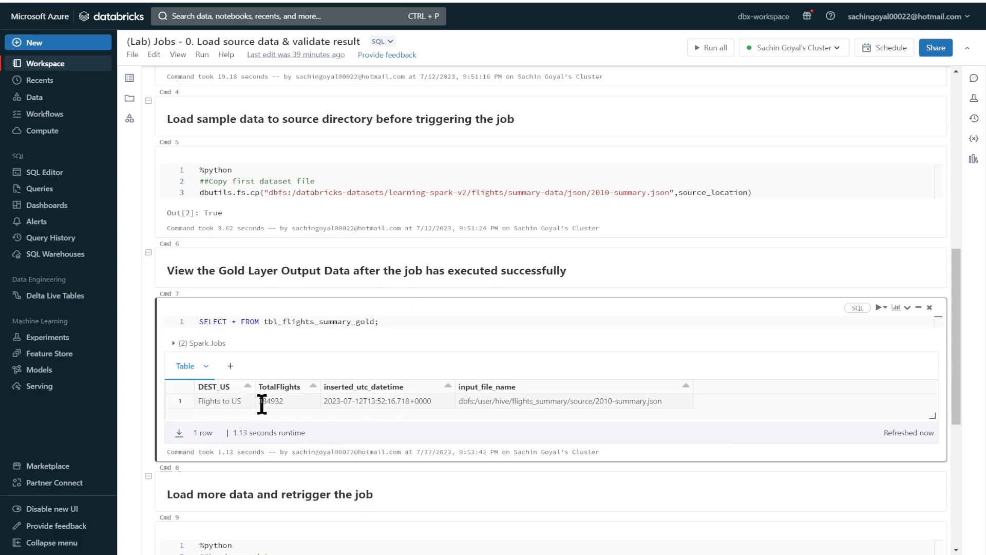
drag(261, 401, 286, 402)
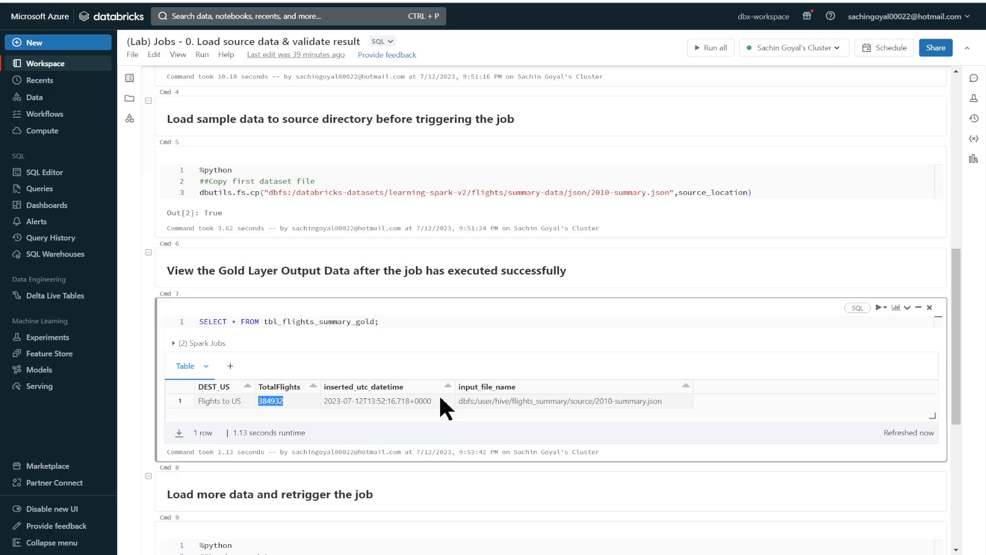
drag(445, 402, 316, 410)
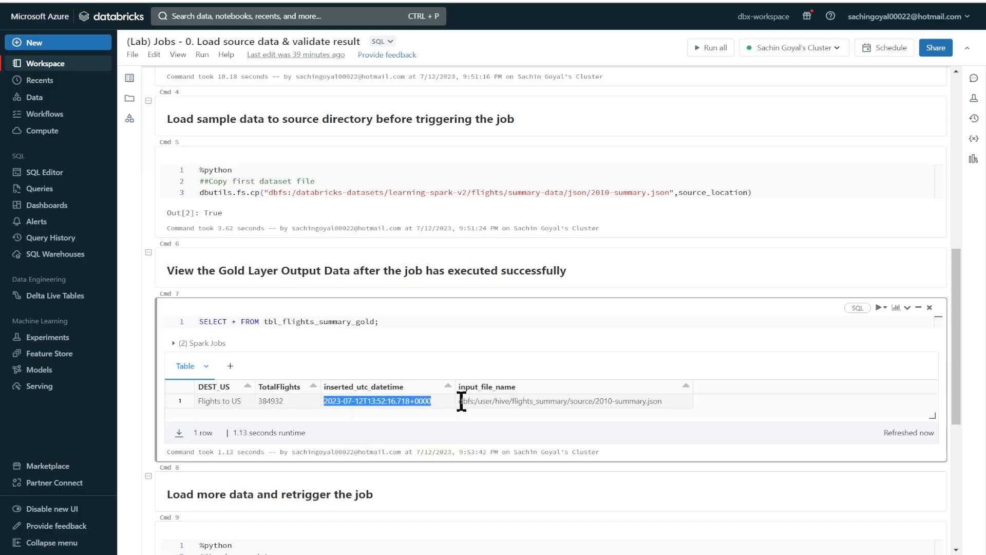
drag(461, 401, 670, 401)
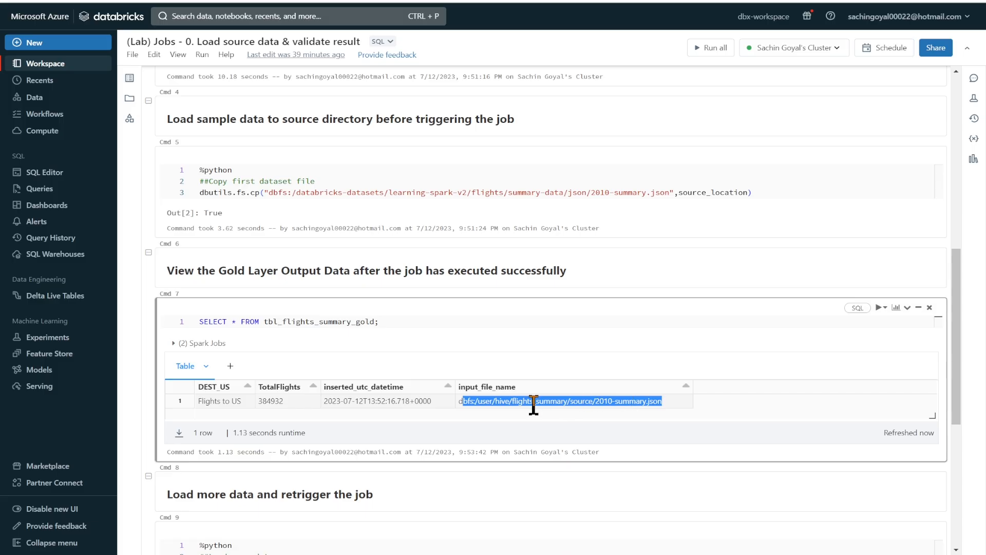
Run the "Load more data" cell that copies 2011-summary.json into the source directory.
scroll(533, 404, down, 2)
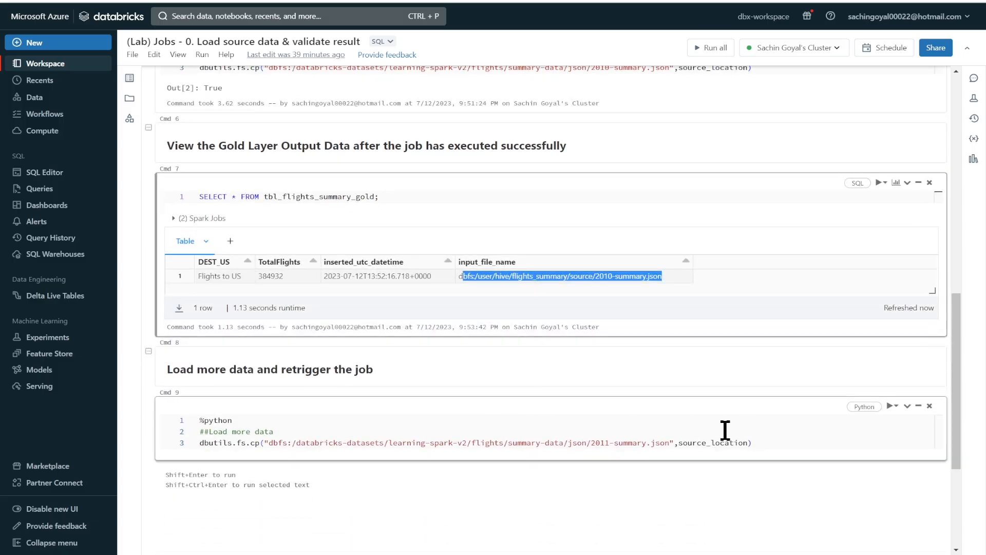
click(610, 442)
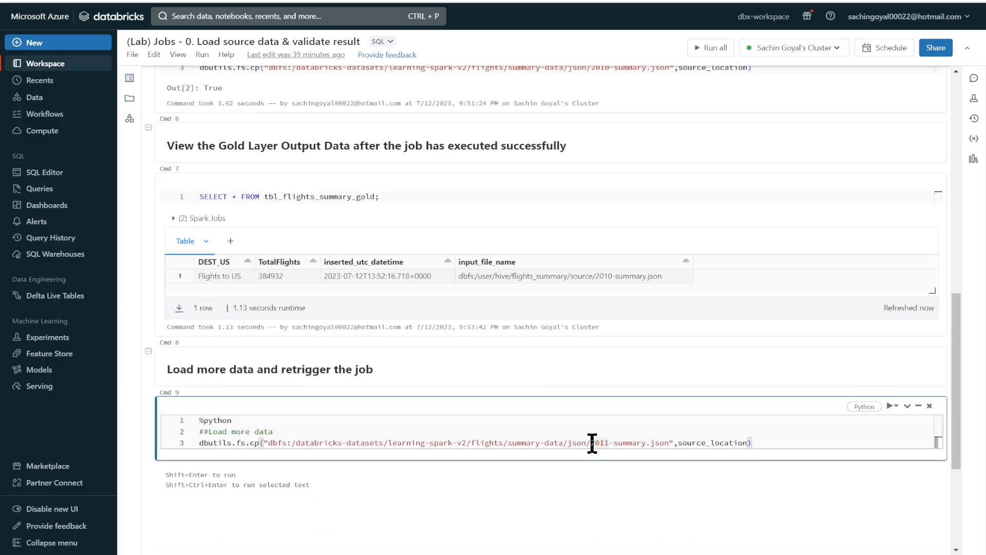
click(808, 430)
key(shift+Return)
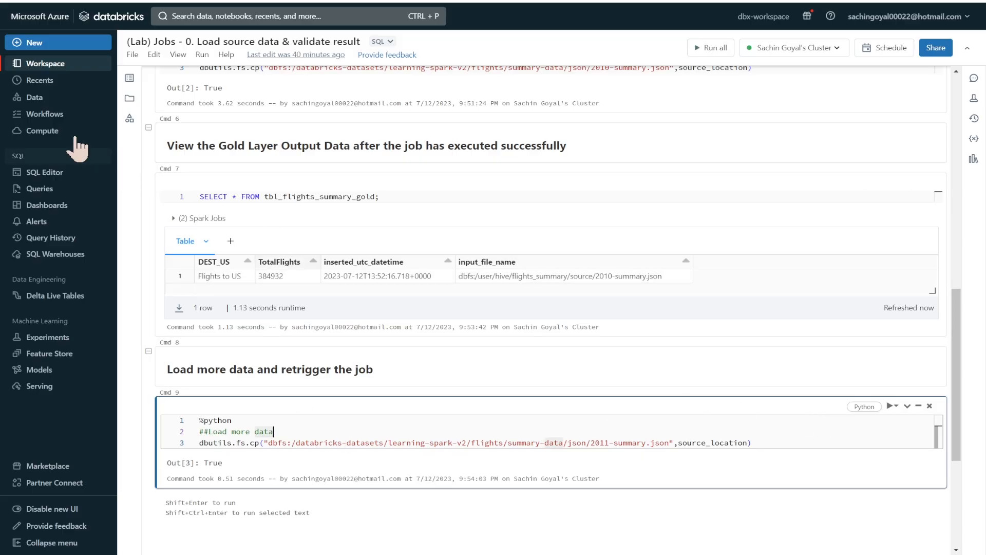
Retrigger the flights job from the jobs list and check its run history.
click(59, 115)
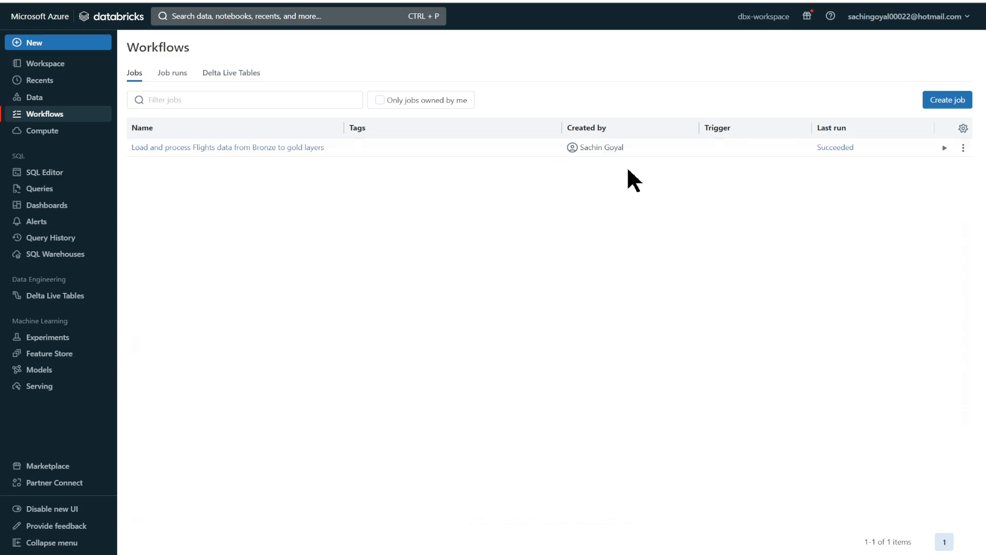
click(944, 148)
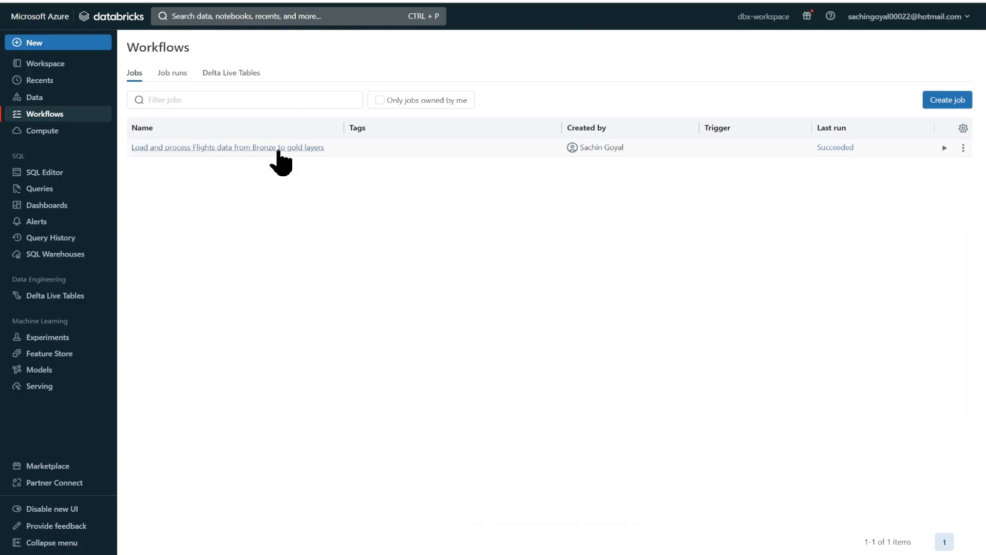
click(173, 76)
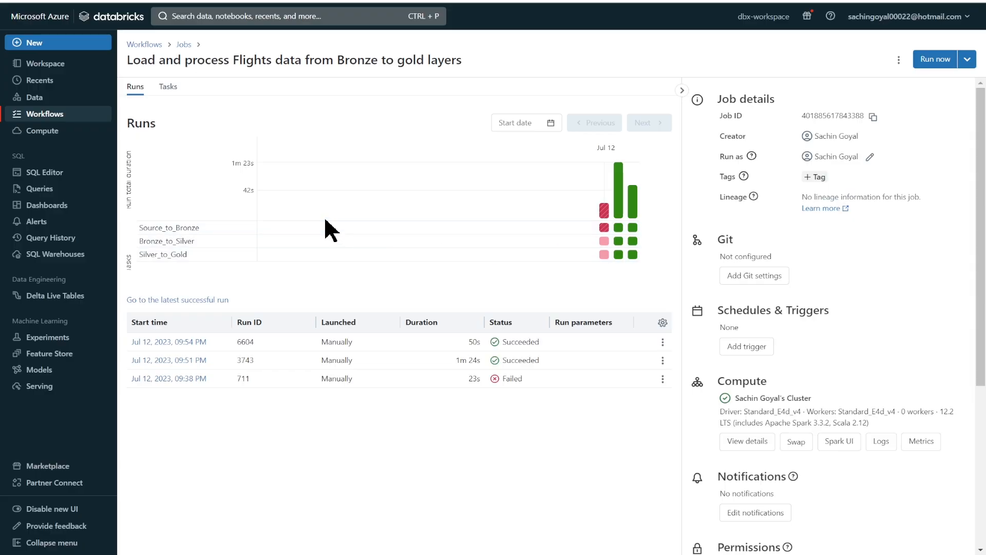
mouse_move(634, 218)
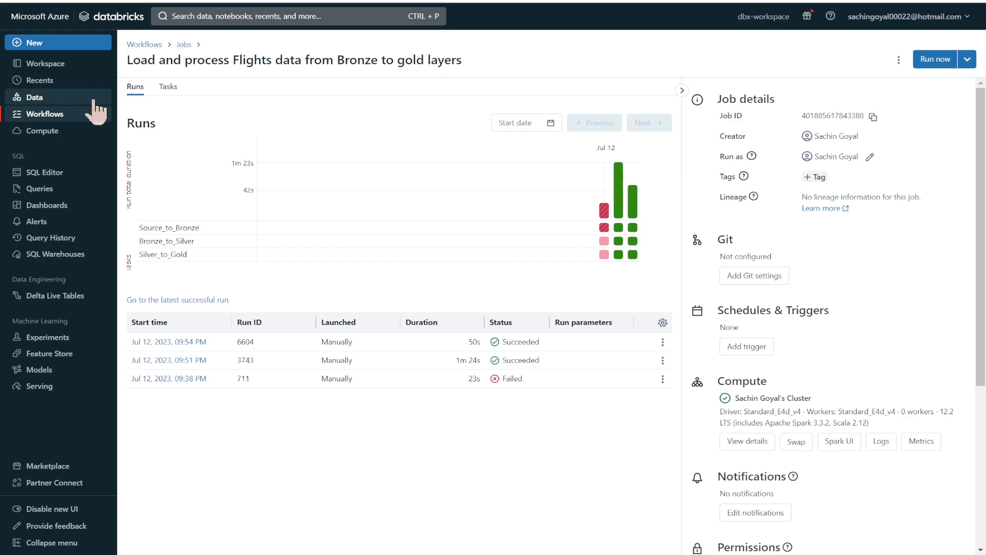
Return to the source data and validation notebook, rerun the tbl_flights_summary_gold query, and check the new row's input file name.
click(64, 83)
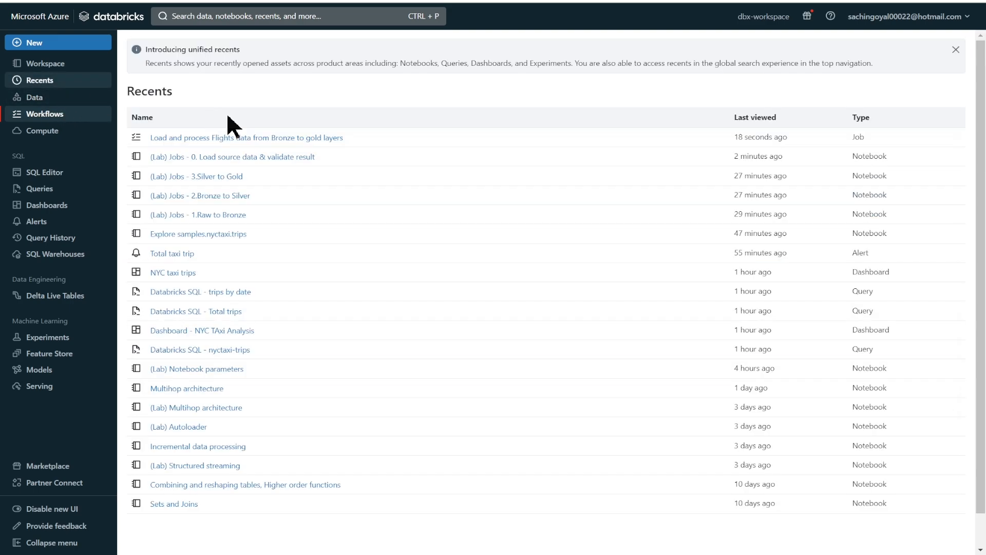
click(209, 157)
scroll(564, 326, down, 15)
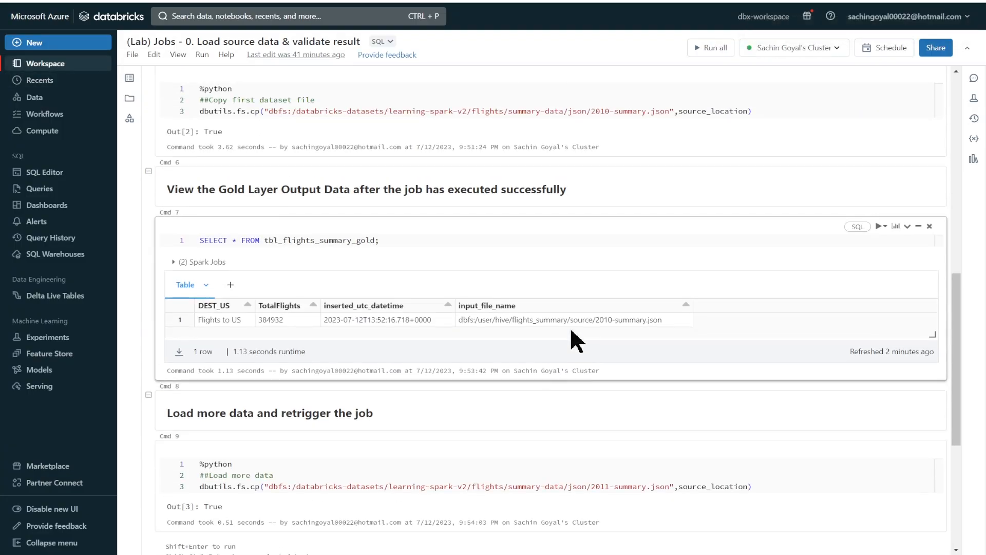
click(883, 226)
click(881, 246)
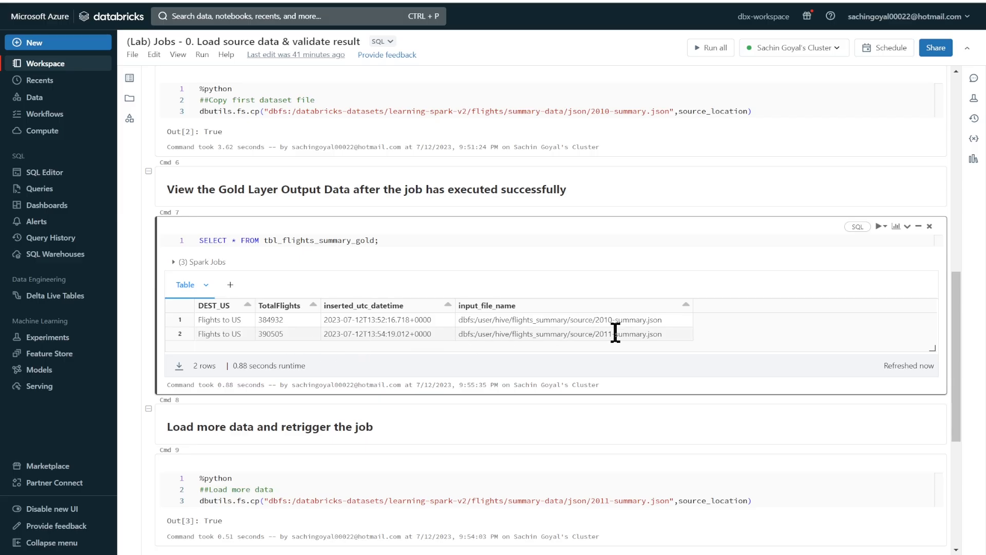
drag(616, 333, 595, 334)
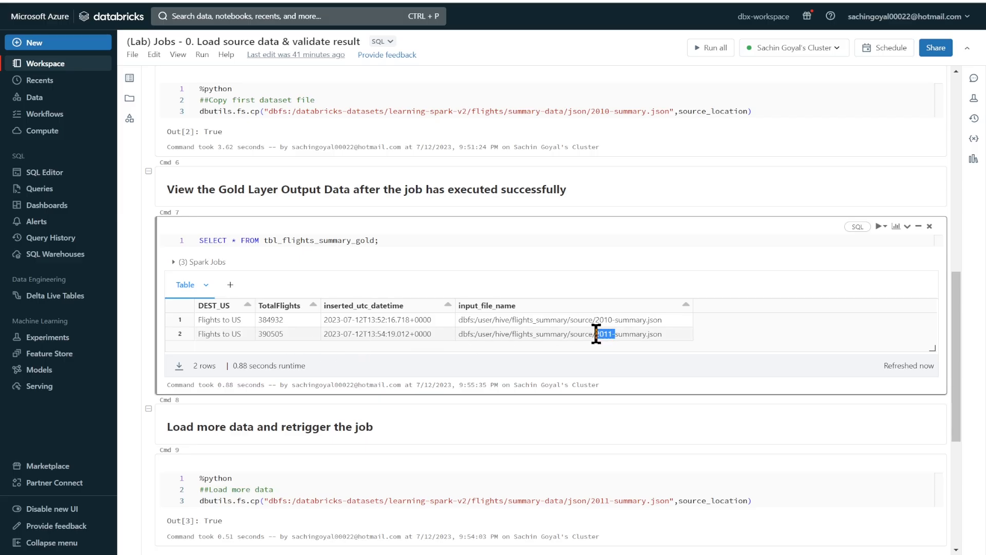